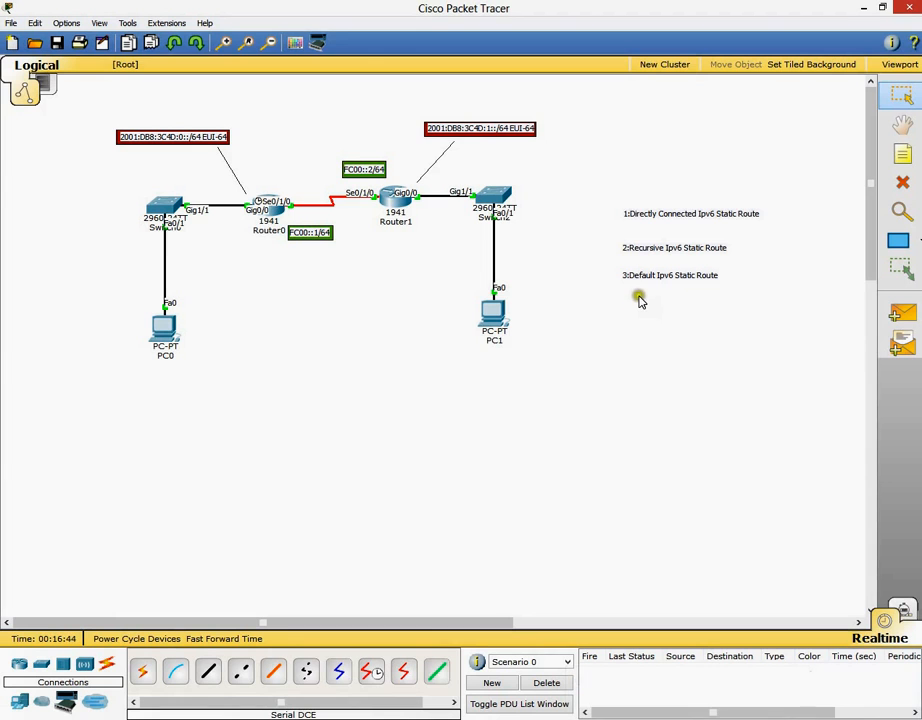
left_click(650, 257)
mouse_move(648, 252)
left_mouse_down()
mouse_move(662, 252)
mouse_move(647, 255)
left_mouse_up()
left_click(614, 330)
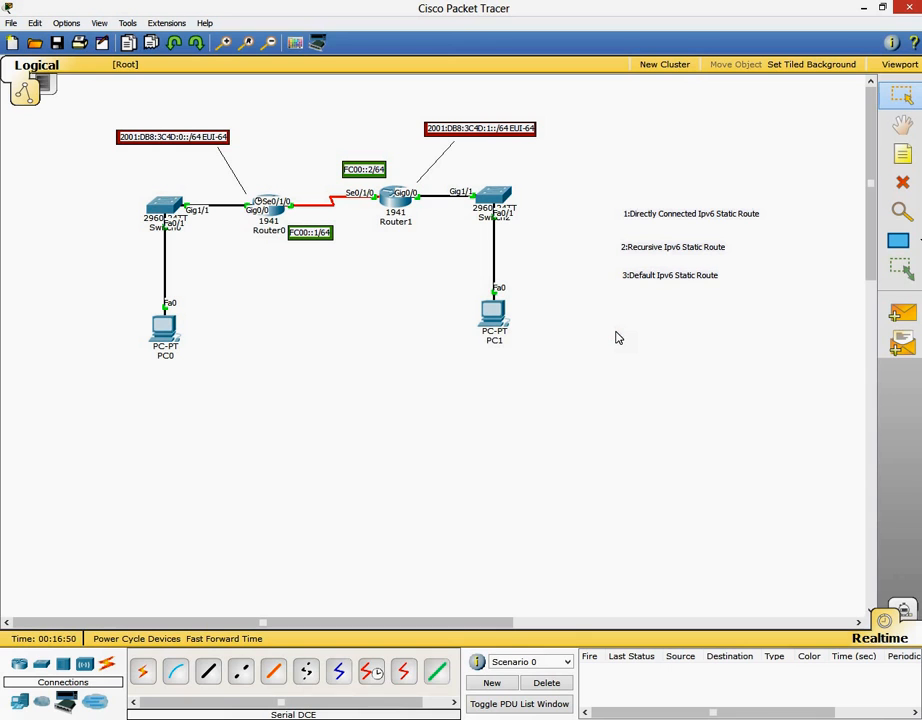
left_click(622, 326)
left_click(628, 215)
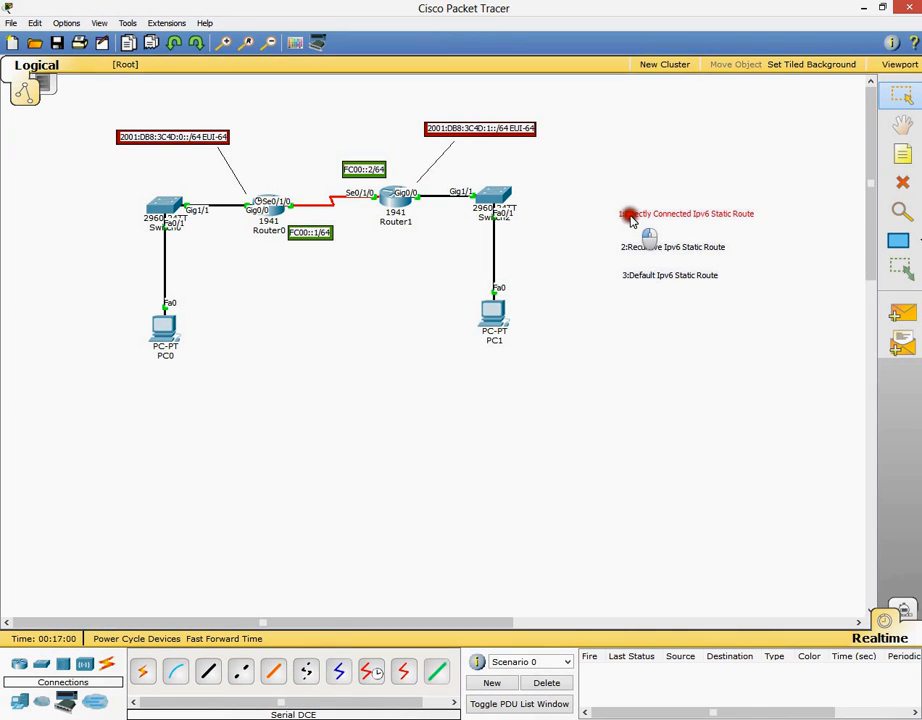
Enter privileged mode in Router0's command line and display its running configuration as far as the IPv6 route entry
left_click(266, 207)
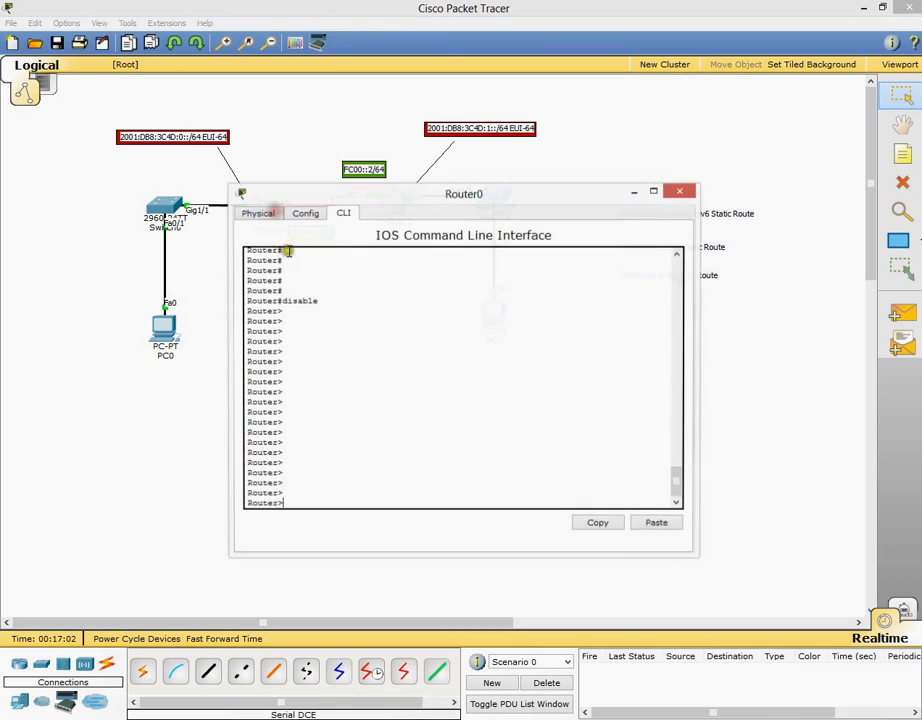
type("en")
key("Return")
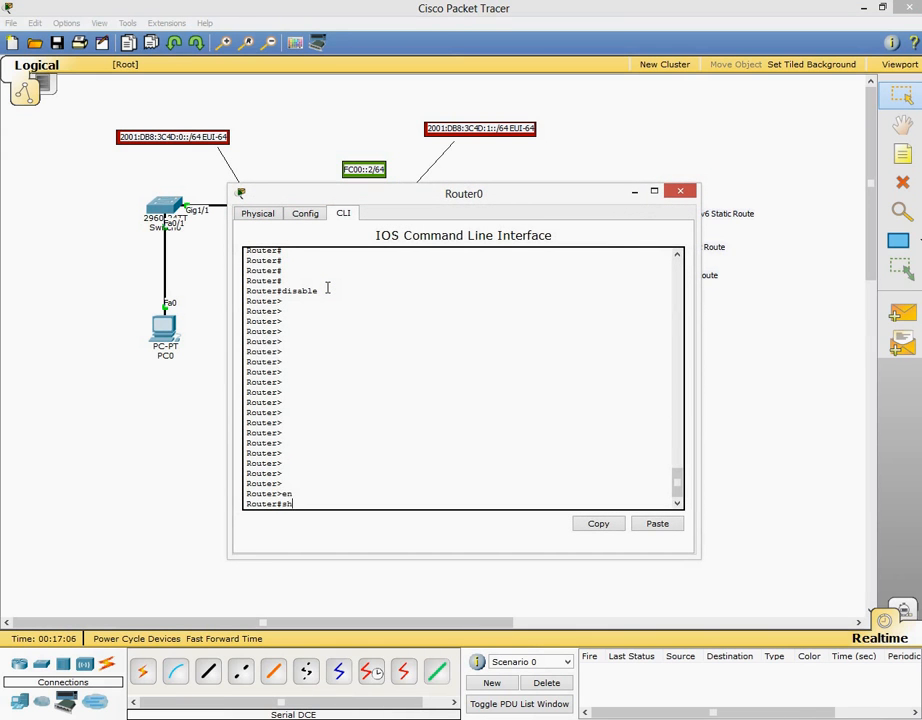
type("sh running-config")
key("Return")
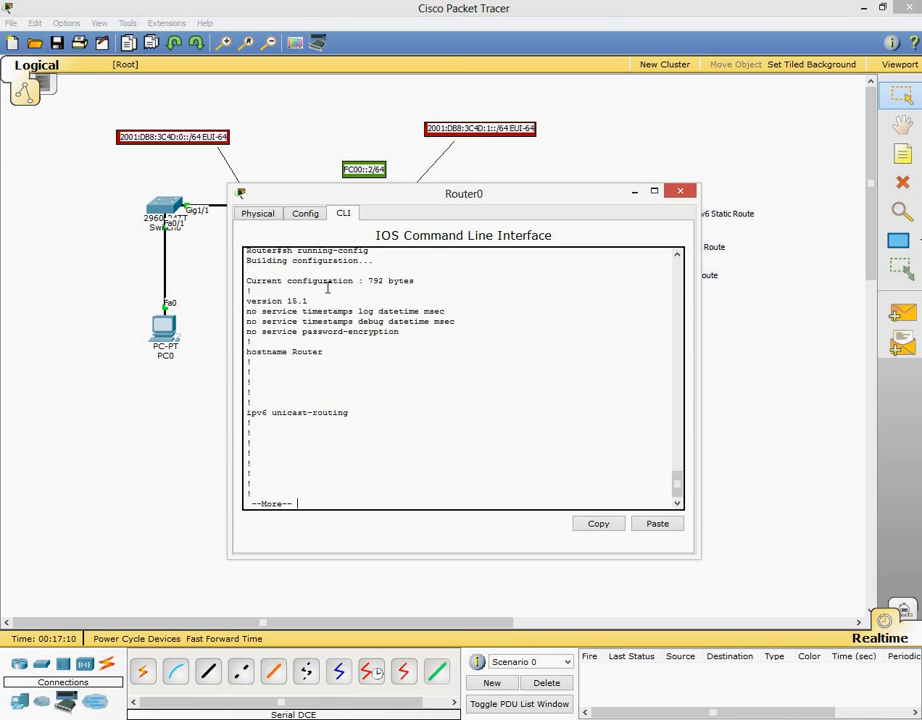
key("space")
key("space")
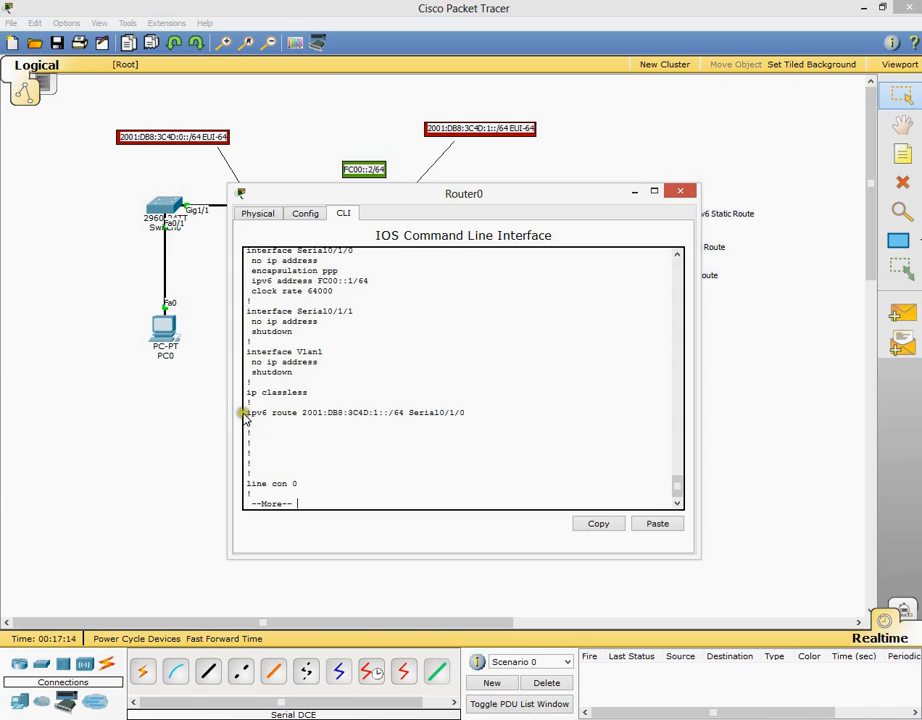
Copy the line "ipv6 route 2001:DB8:3C4D:1::/64 Serial0/1/0" from Router0's running configuration
left_click_drag(244, 413, 466, 411)
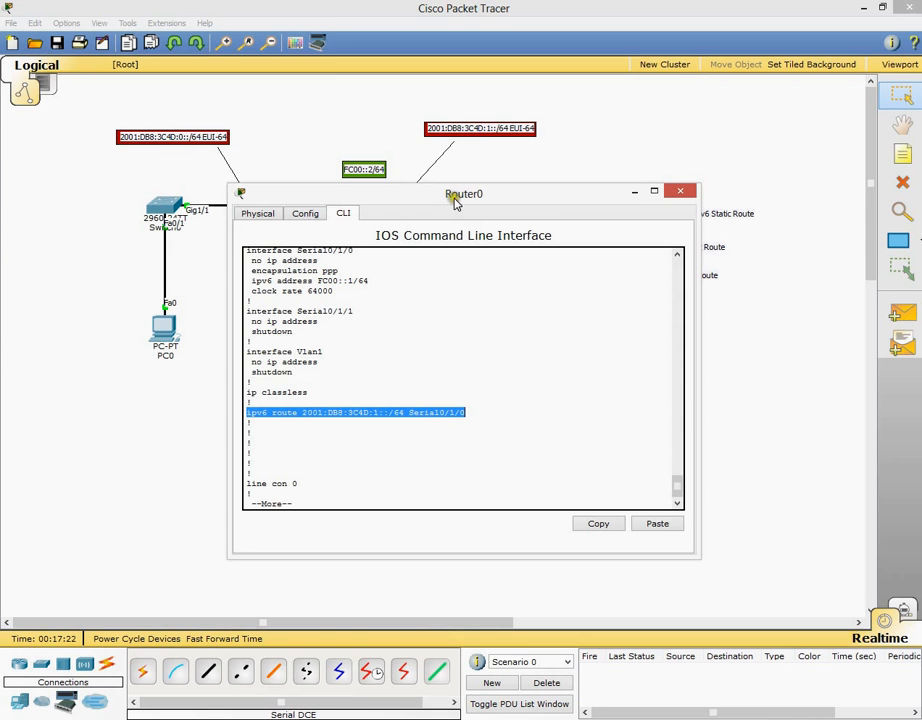
left_click_drag(453, 201, 357, 245)
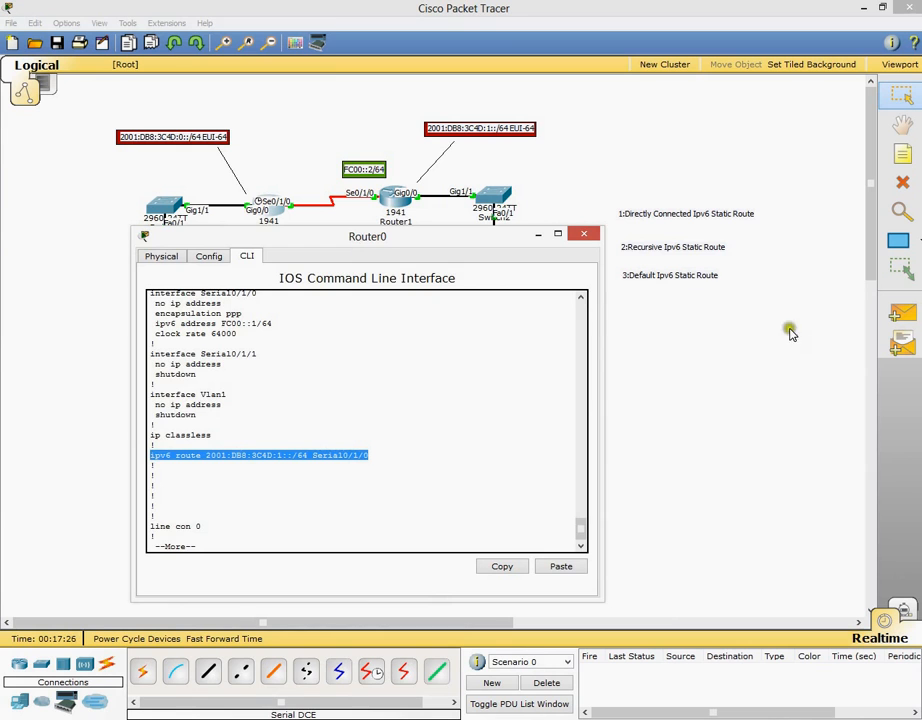
left_click(689, 249)
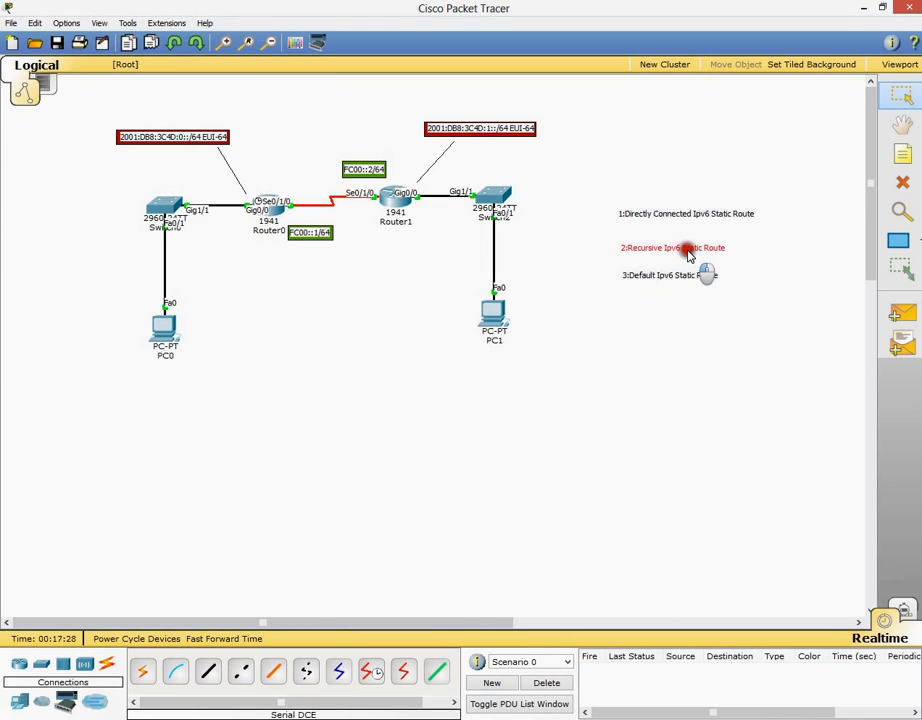
left_click(273, 209)
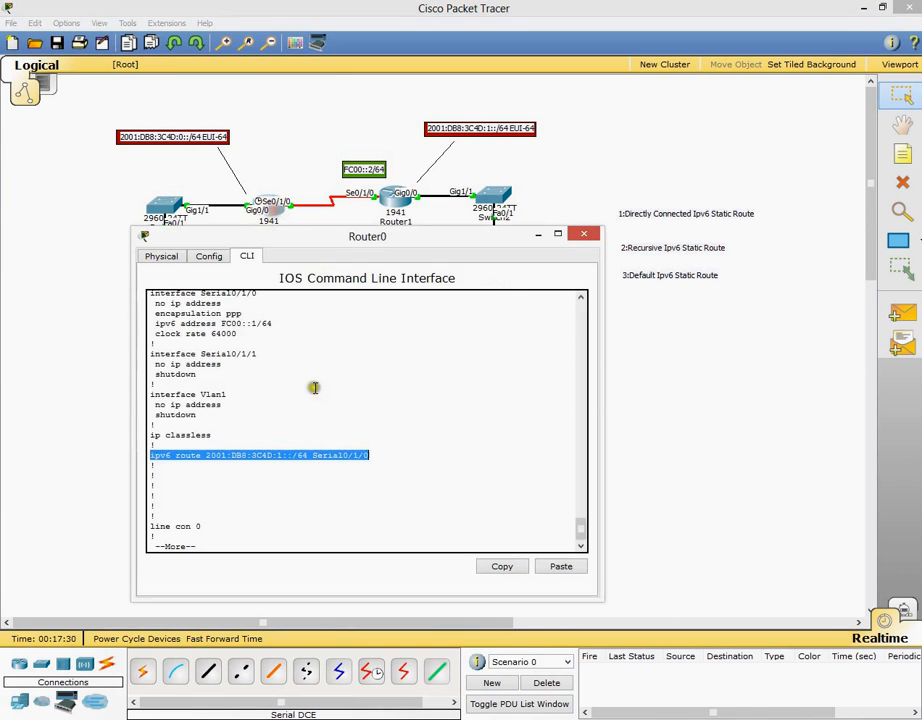
right_click(279, 458)
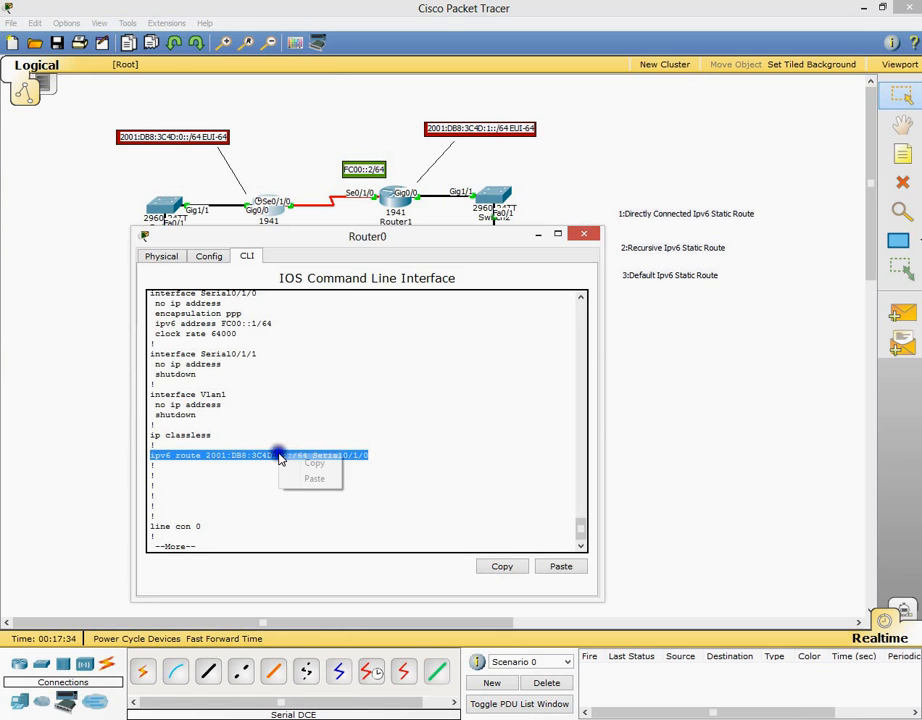
left_click(315, 466)
Enter global configuration mode on Router0 and remove the route with "no ipv6 route 2001:DB8:3C4D:1::/64 Serial0/1/0"
key("Return")
key("Return")
key("Return")
key("Return")
key("Return")
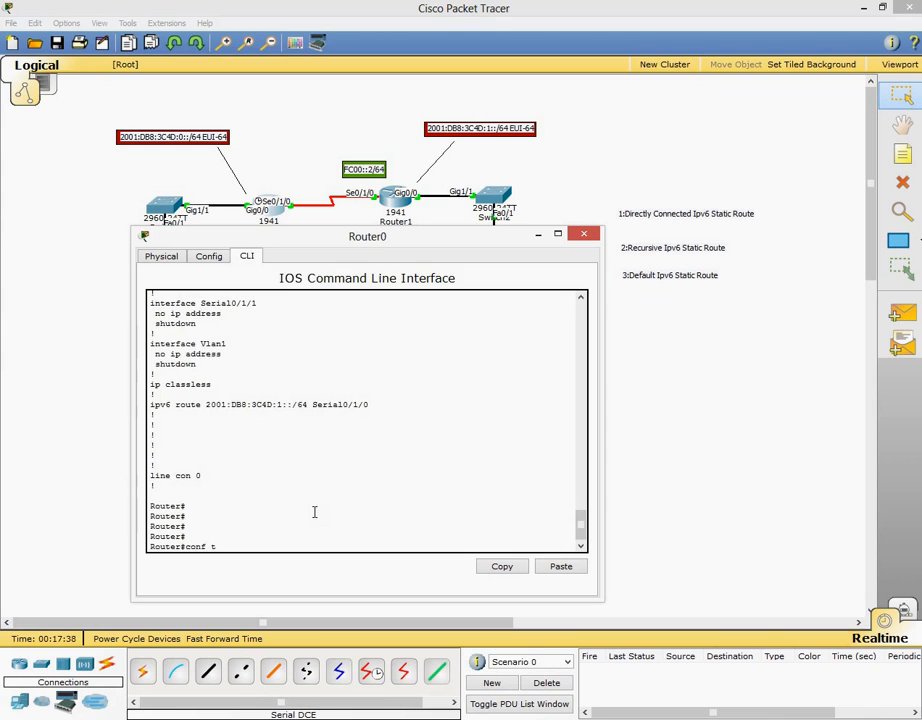
key("Return")
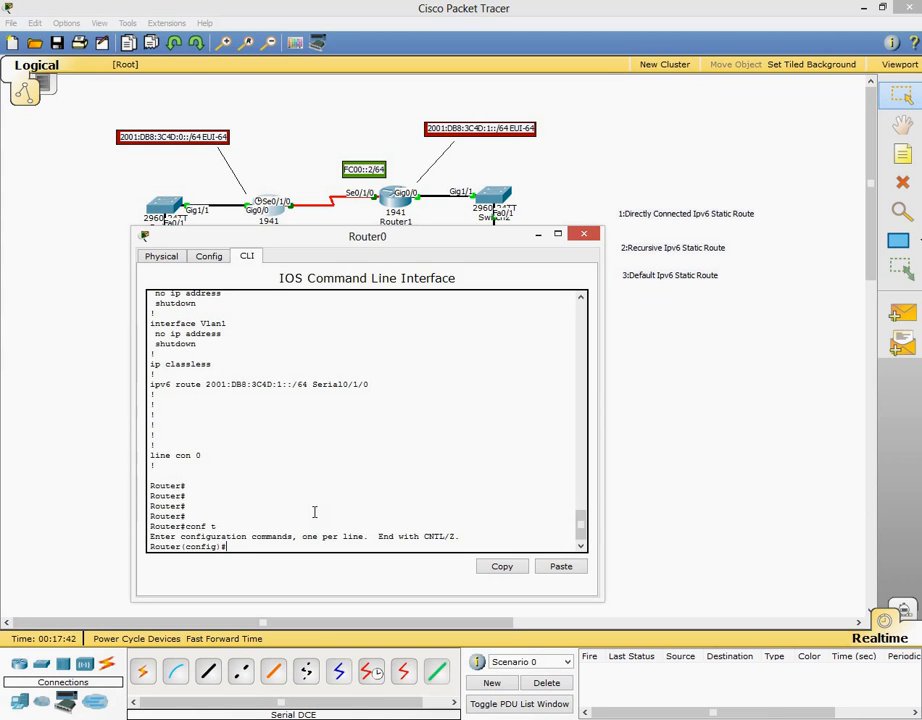
type("no")
right_click(314, 513)
left_click(338, 535)
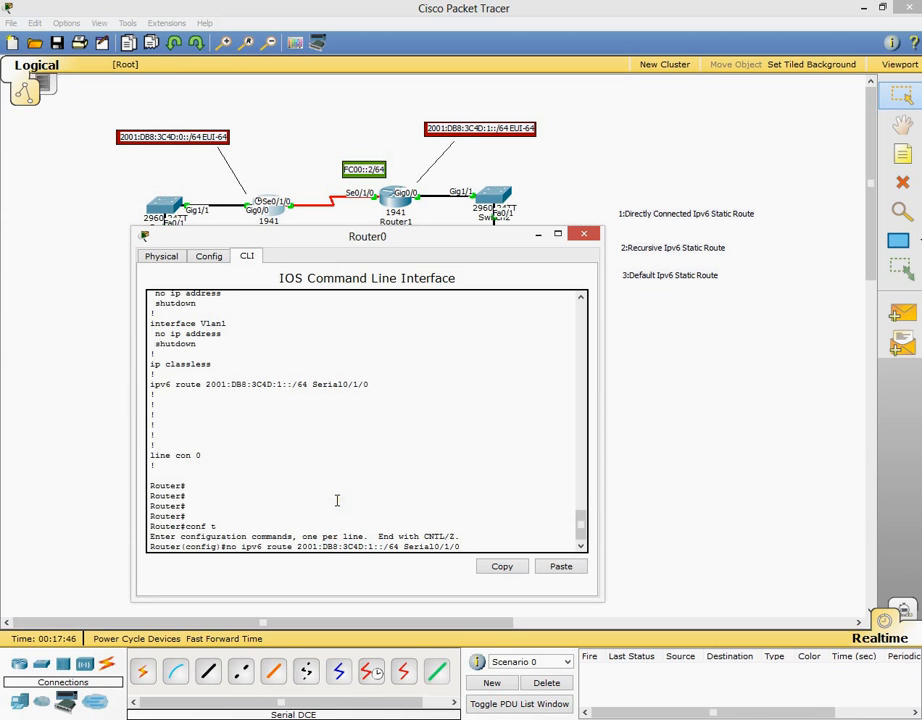
left_click_drag(238, 547, 462, 540)
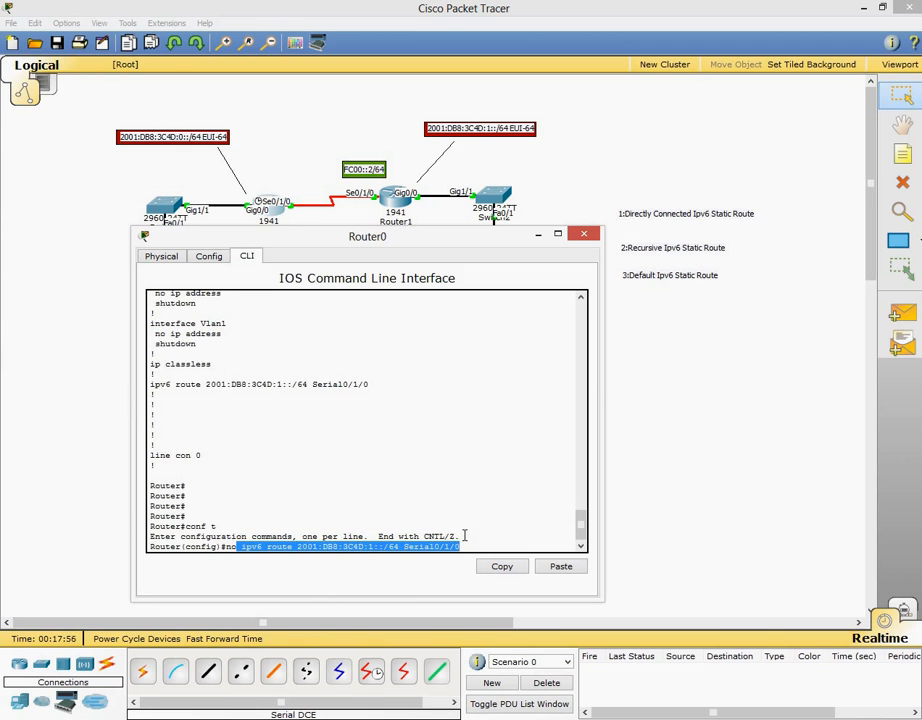
key("Return")
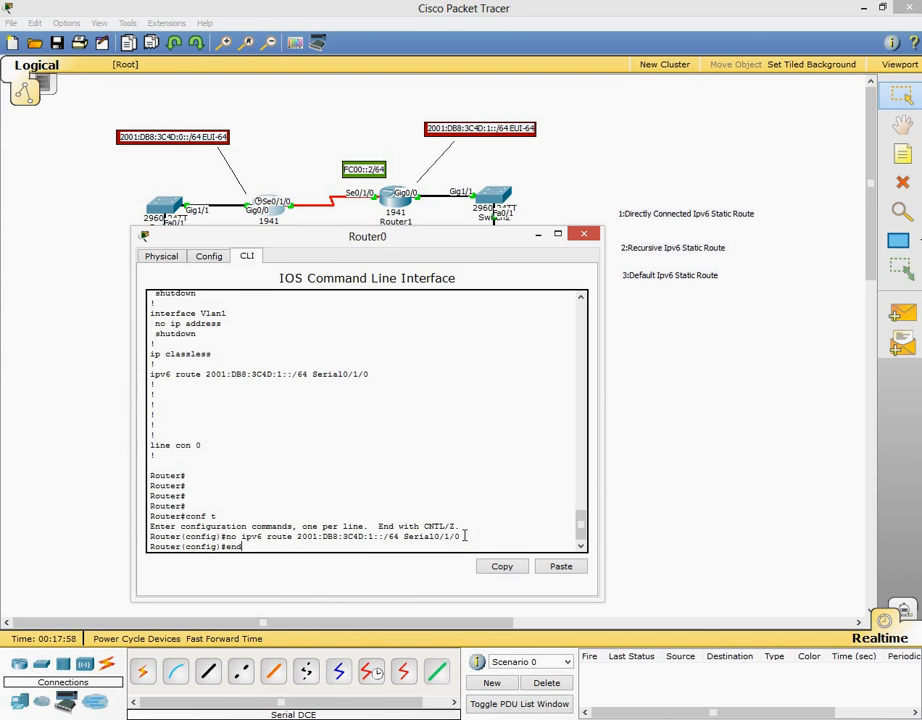
Leave configuration mode on Router0 and page through its running configuration to check the IPv6 route entries
key("Return")
type("sh r")
key("Return")
key("Return")
key("Return")
key("Return")
key("Return")
key("Return")
key("Return")
key("Return")
key("Return")
key("Return")
key("Return")
key("Return")
key("Return")
key("Return")
key("Return")
key("Return")
key("Return")
key("Return")
key("Return")
key("Return")
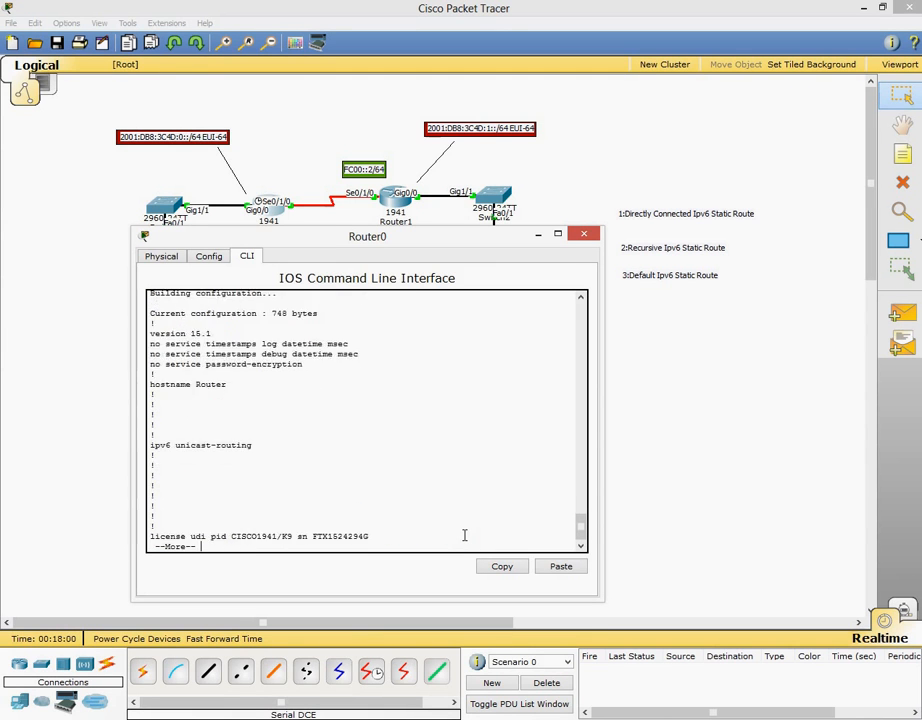
key("Return")
key("Return")
key("Return")
key("Return")
key("Return")
key("Return")
key("Return")
key("Return")
key("Return")
key("Return")
key("Return")
key("Return")
key("Return")
key("Return")
key("Return")
key("Return")
key("Return")
key("Return")
key("Return")
key("Return")
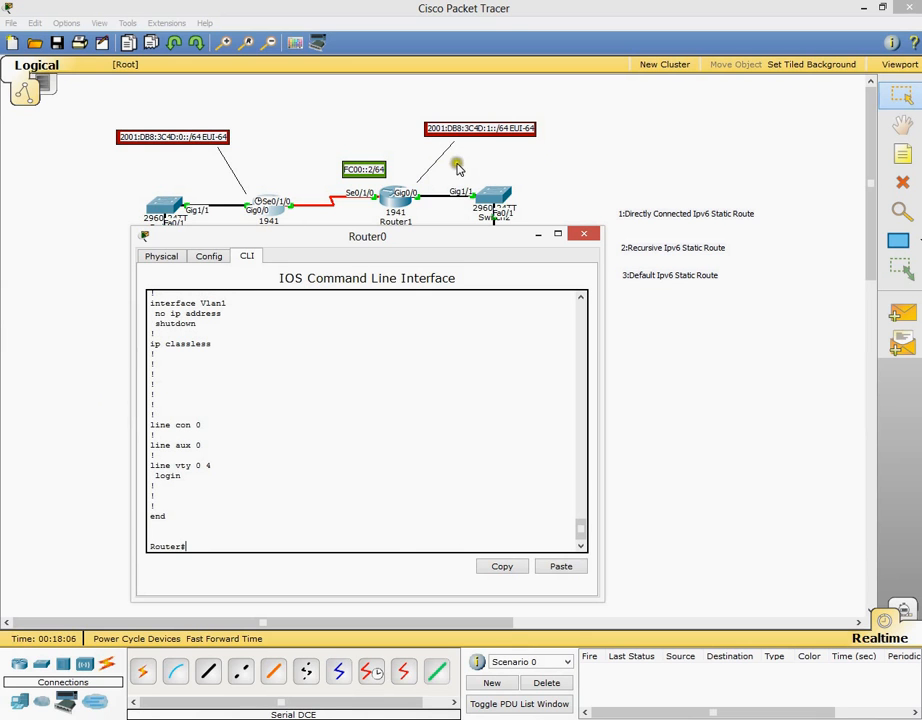
left_click(584, 233)
Enter privileged mode in Router1's command line and display its running configuration as far as the IPv6 route entry
left_click(393, 200)
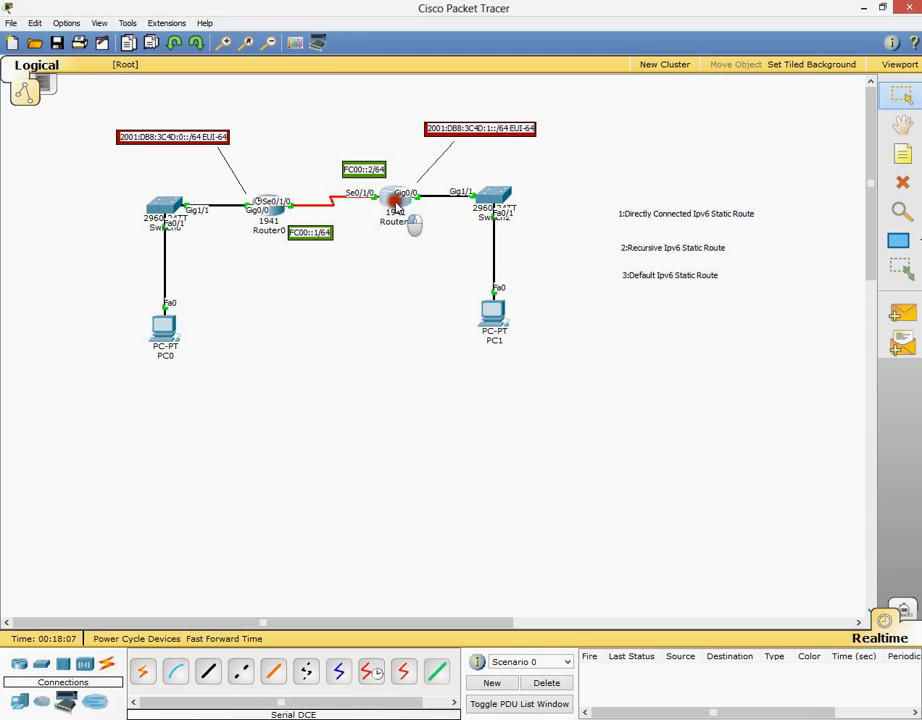
type("en")
key("Return")
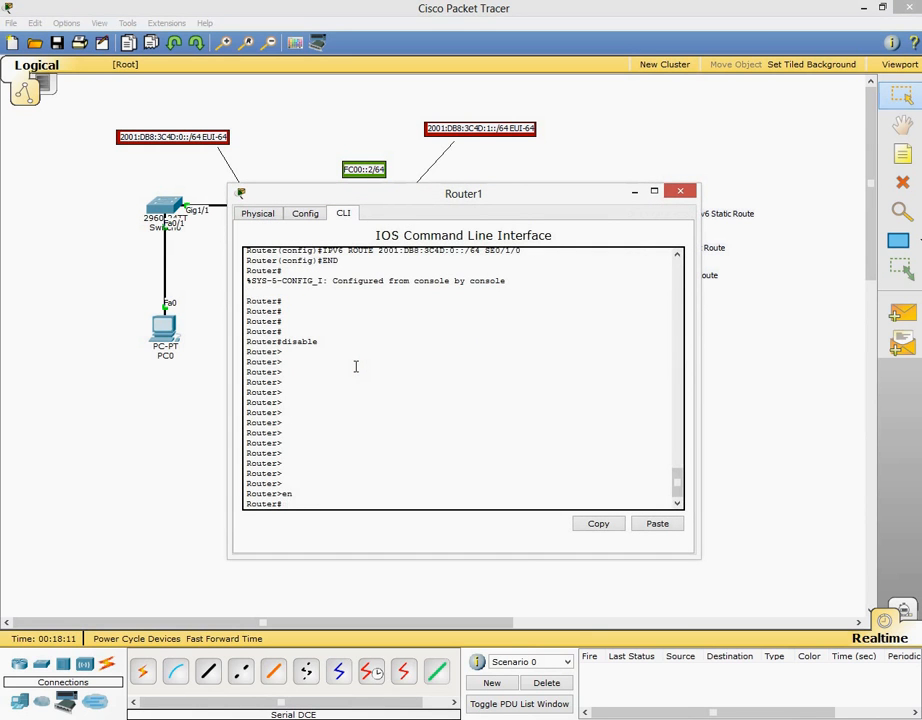
type("sh run")
key("Return")
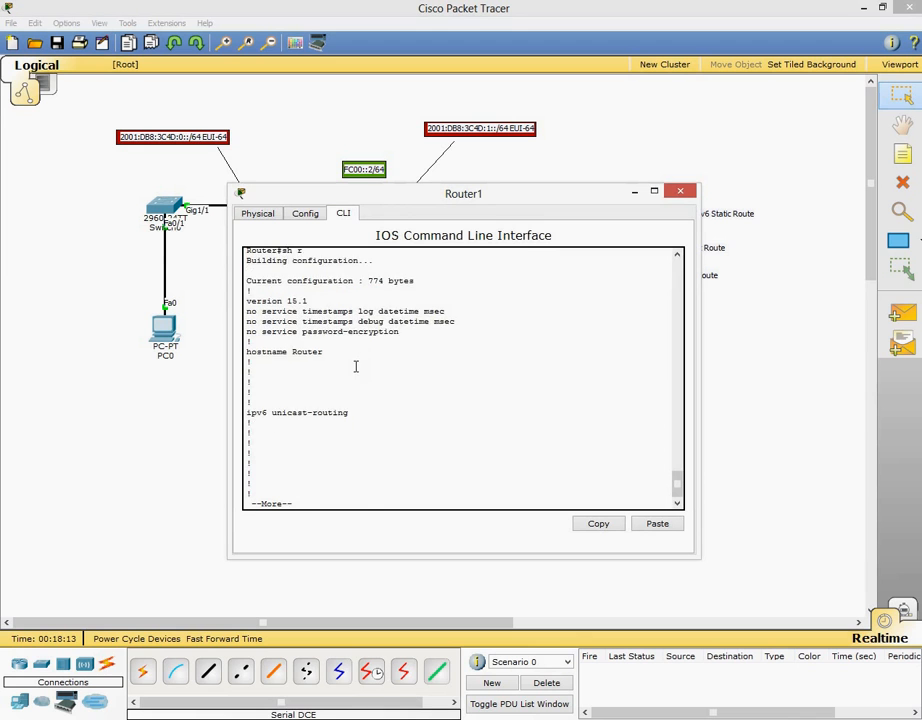
key("space")
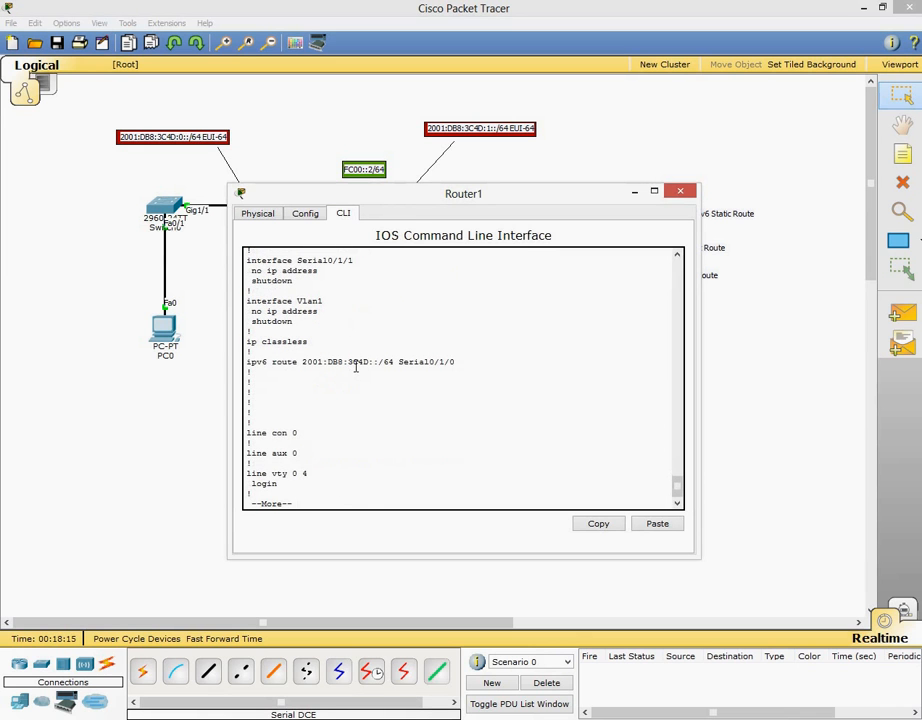
Copy the line "ipv6 route 2001:DB8:3C4D::/64 Serial0/1/0" from Router1's running configuration and leave the listing
left_click_drag(250, 366, 451, 365)
right_click(451, 363)
left_click(471, 373)
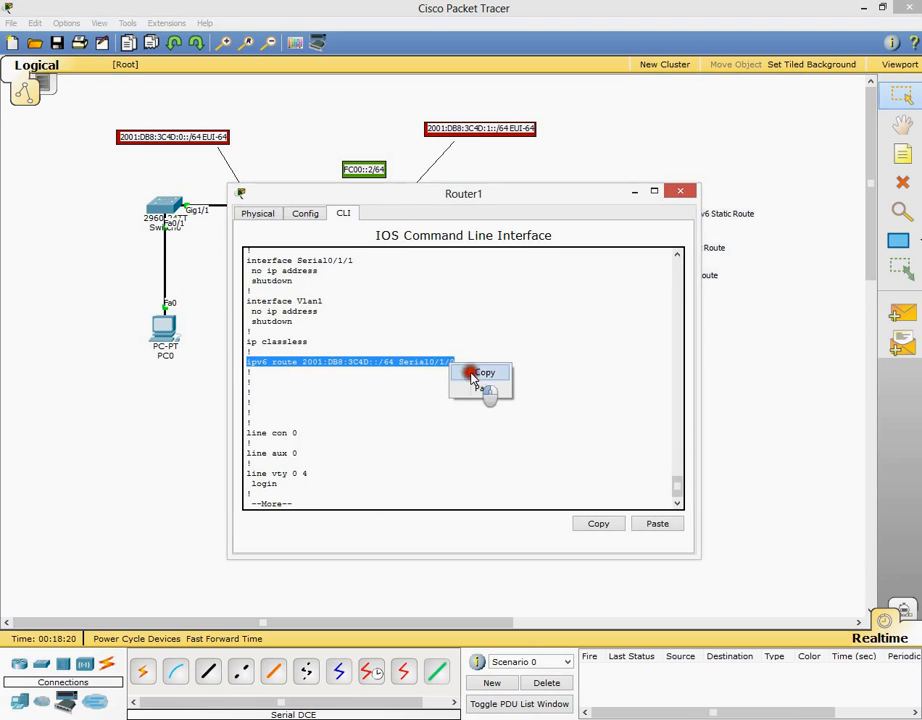
key("q")
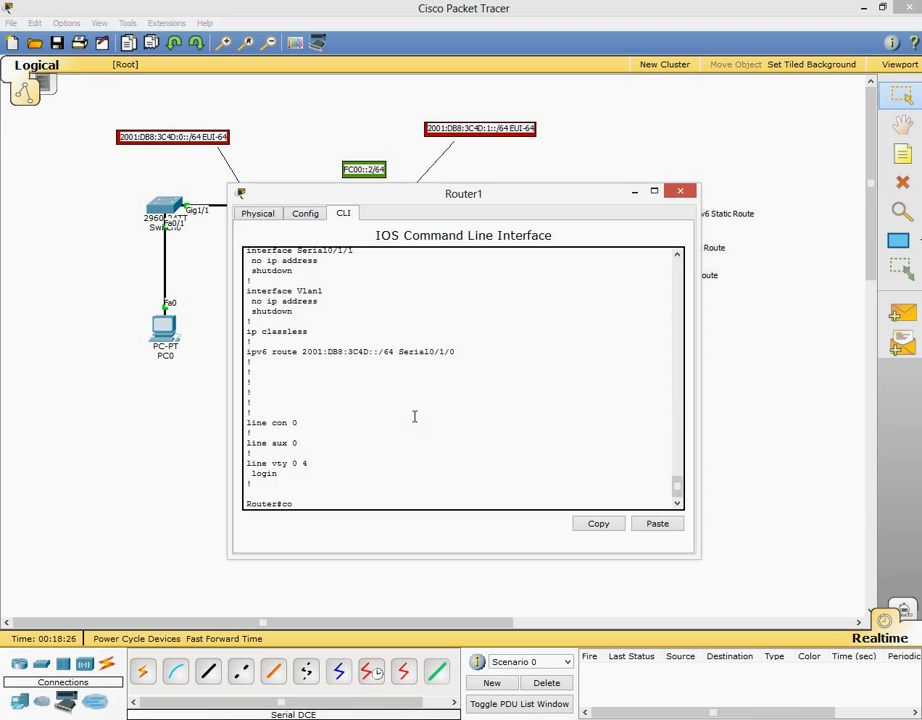
Enter global configuration mode on Router1 and remove the route with "no ipv6 route 2001:DB8:3C4D::/64 Serial0/1/0"
key("Return")
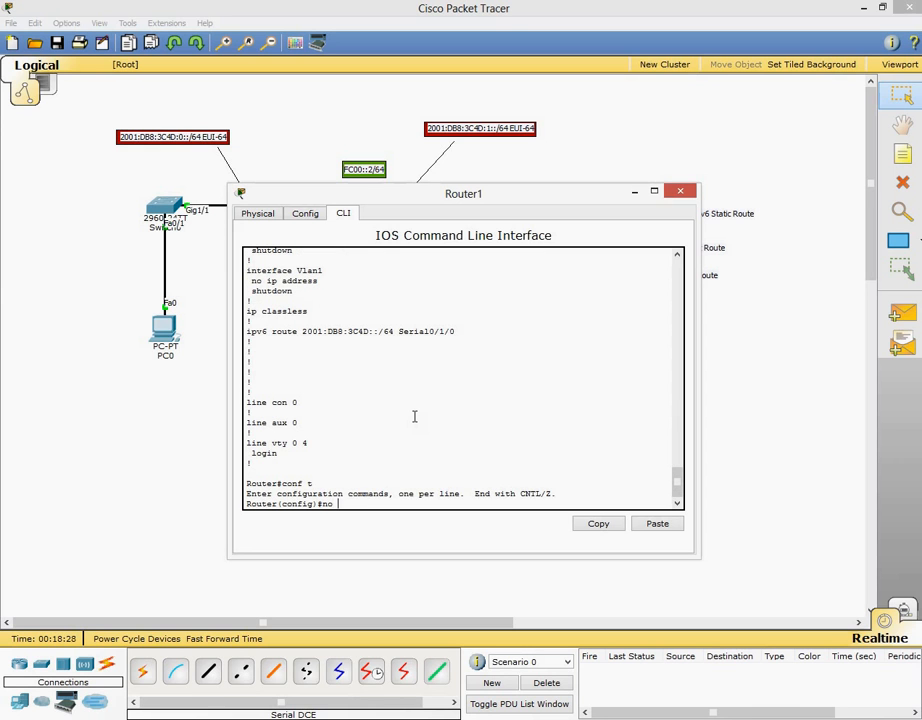
type("no")
right_click(414, 416)
left_click(440, 440)
key("Return")
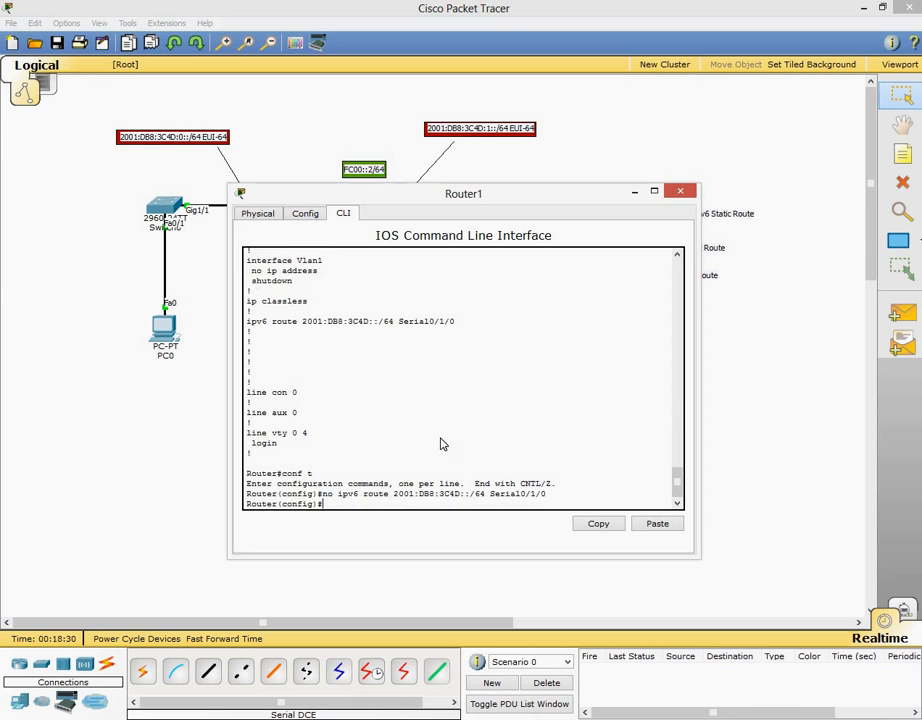
Leave configuration mode on Router1 and review its running configuration for IPv6 route entries
type("end")
key("Return")
type("sh ")
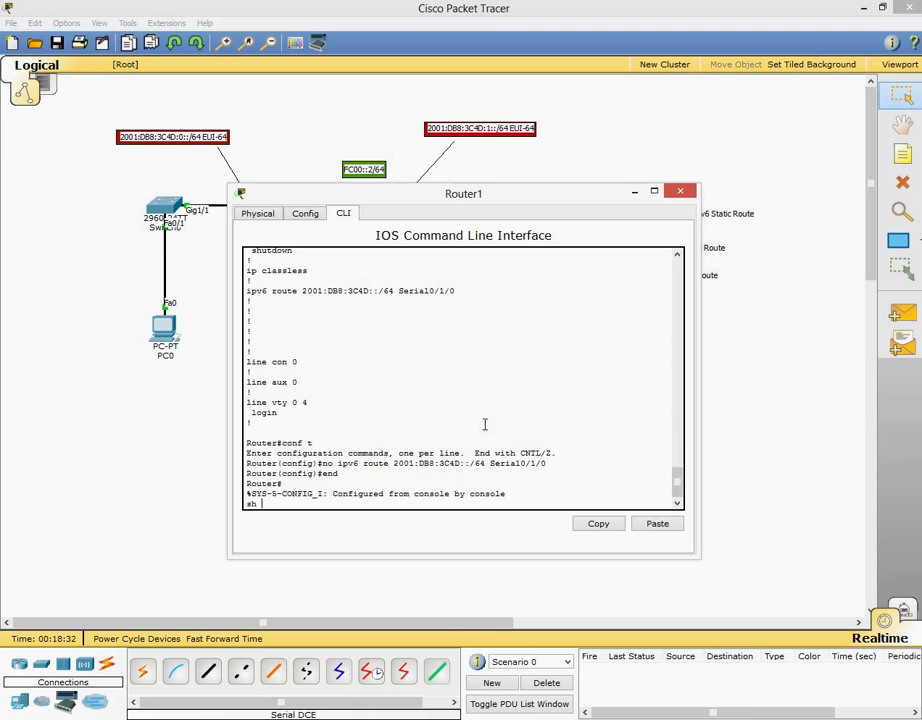
type("run")
key("Return")
key("space")
key("space")
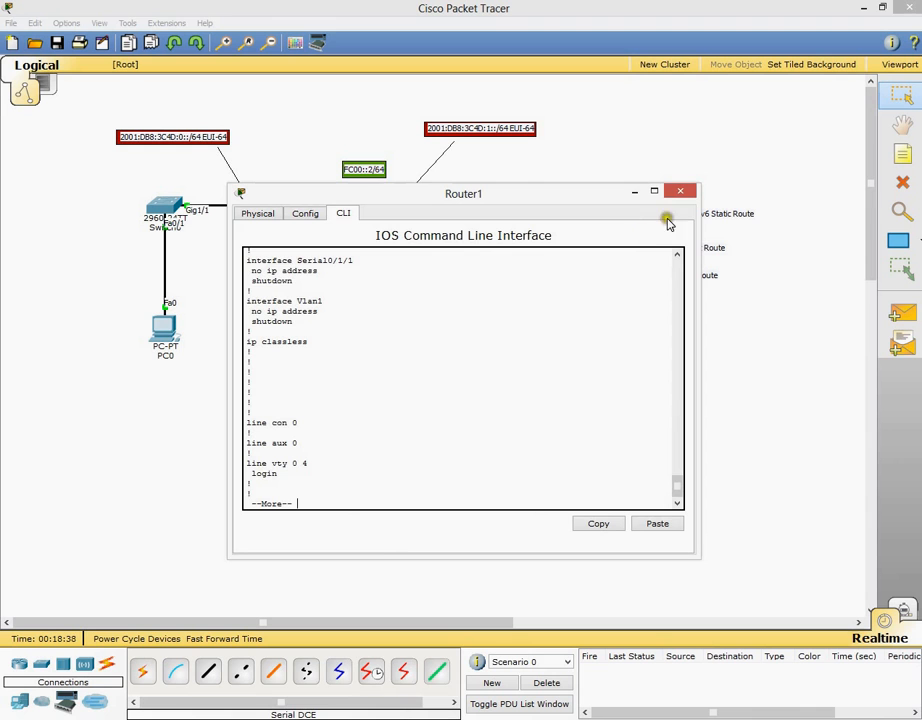
left_click(683, 191)
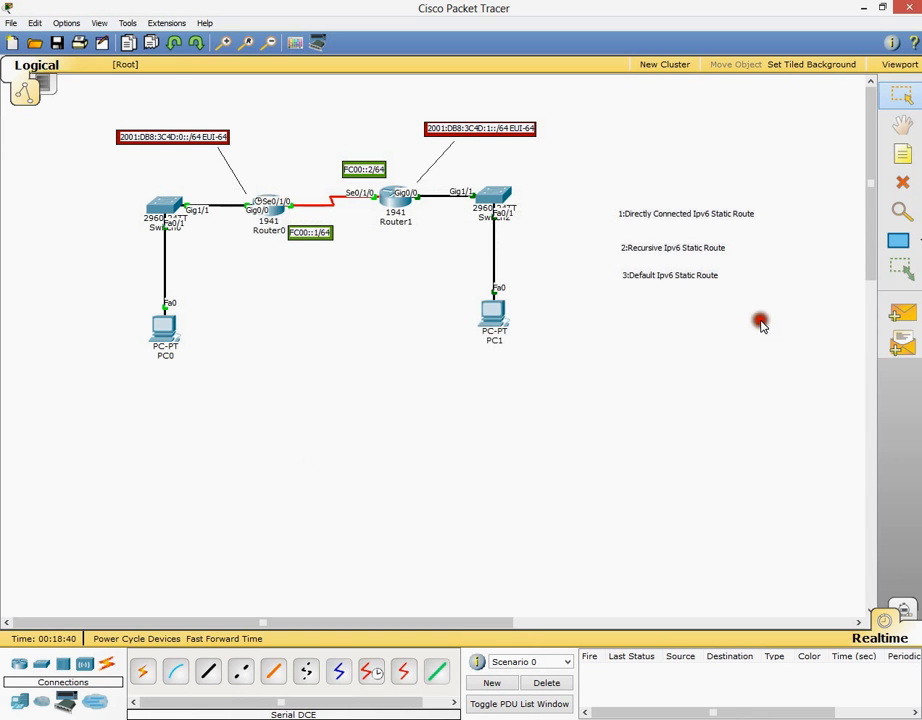
Test connectivity by sending a simple PDU from PC1 to PC0 and another from PC0 to PC1
left_click(908, 317)
left_click(500, 312)
left_click(170, 323)
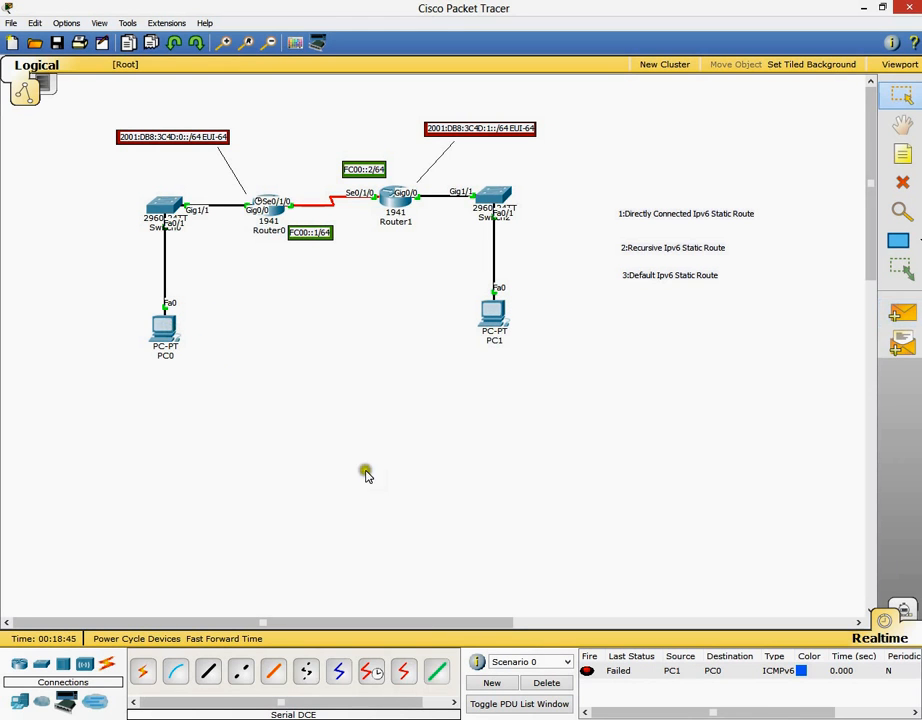
left_click(903, 313)
left_click(168, 326)
left_click(492, 316)
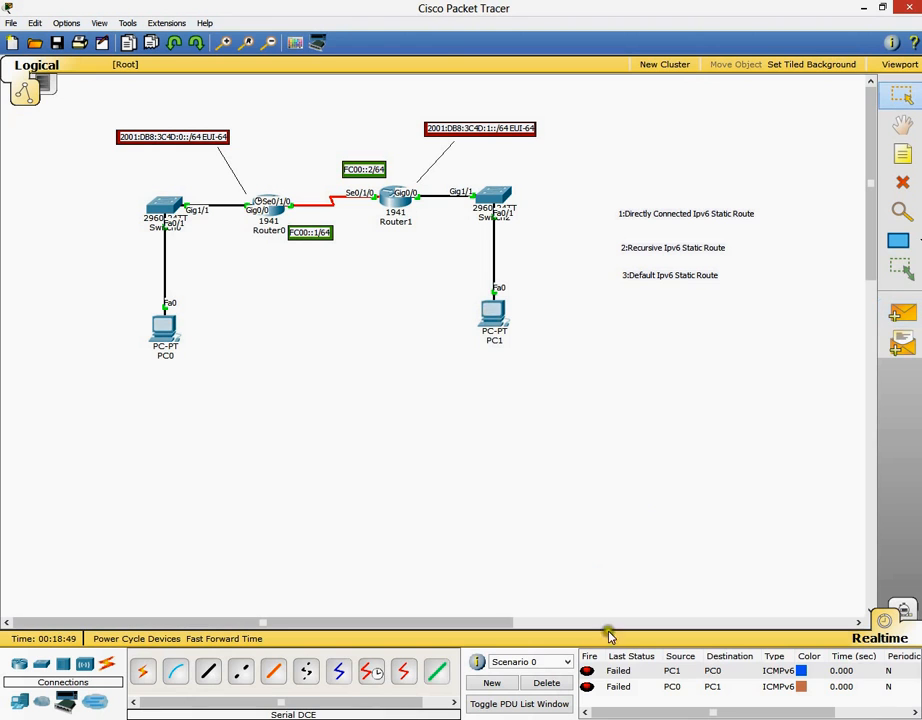
Fire both test PDUs repeatedly to recheck connectivity, and delete the PDU scenario
double_click(588, 671)
double_click(589, 687)
double_click(591, 674)
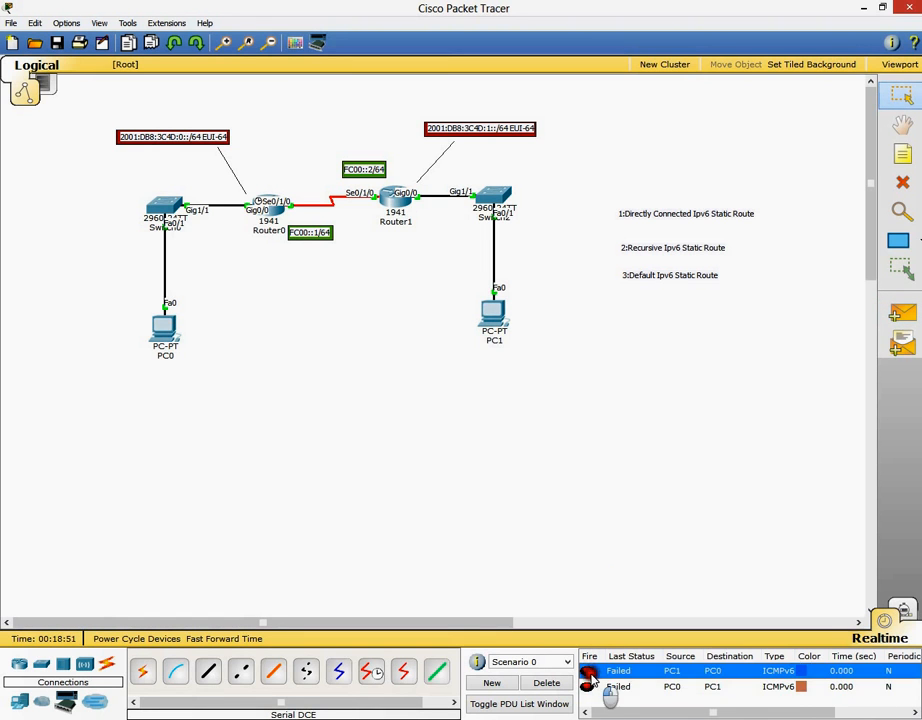
double_click(589, 687)
double_click(588, 673)
double_click(586, 687)
double_click(588, 671)
double_click(588, 687)
double_click(588, 671)
left_click(547, 682)
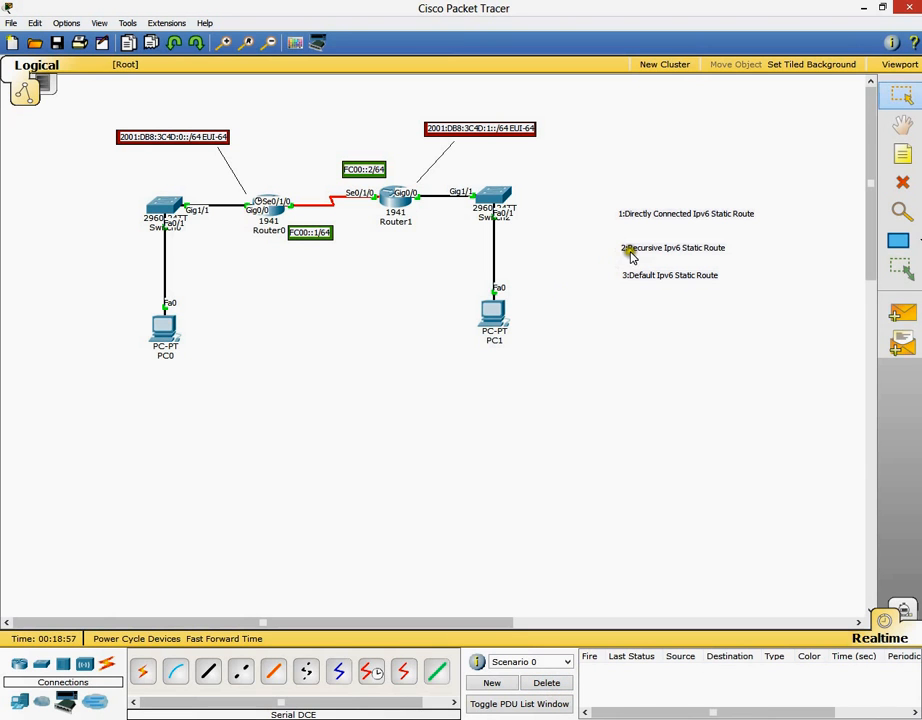
Nudge the "2:Recursive Ipv6 Static Route" note slightly left and enter global configuration mode on Router0
left_click_drag(644, 255, 635, 251)
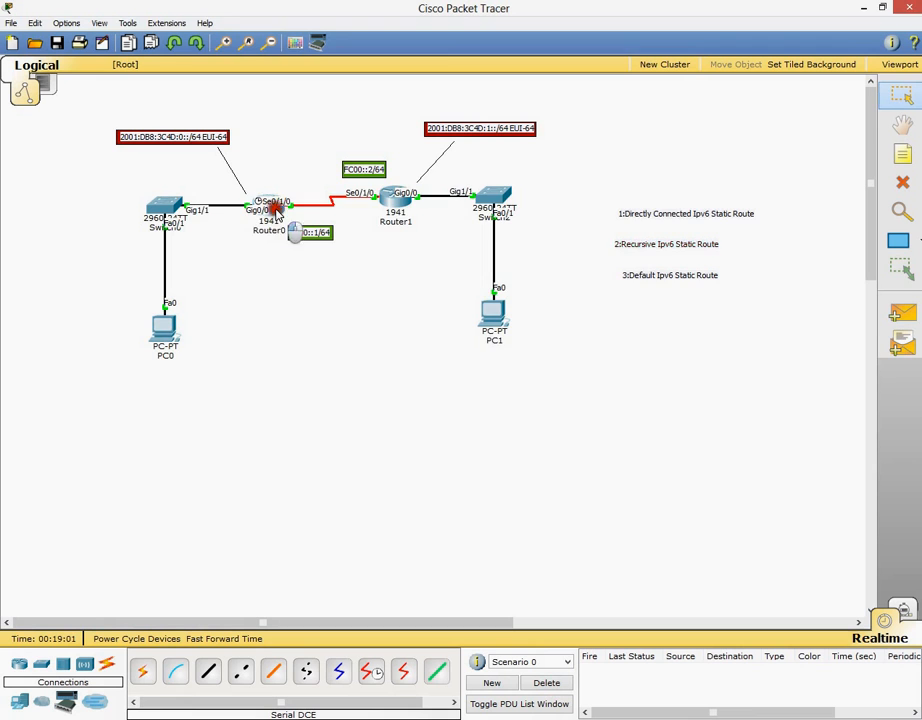
left_click(270, 206)
left_click(399, 344)
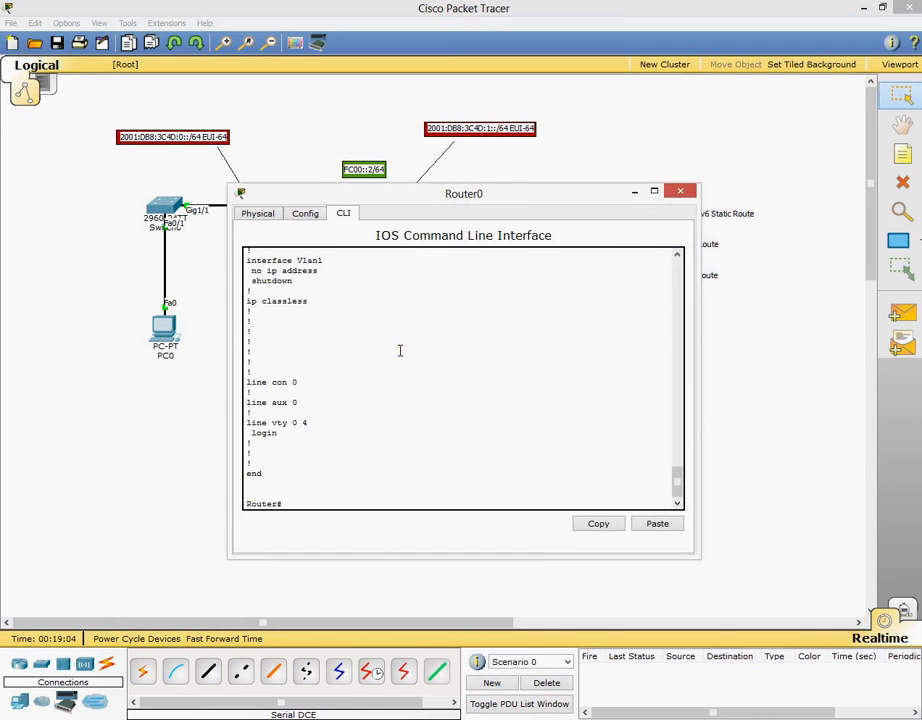
type("conf t")
key("Return")
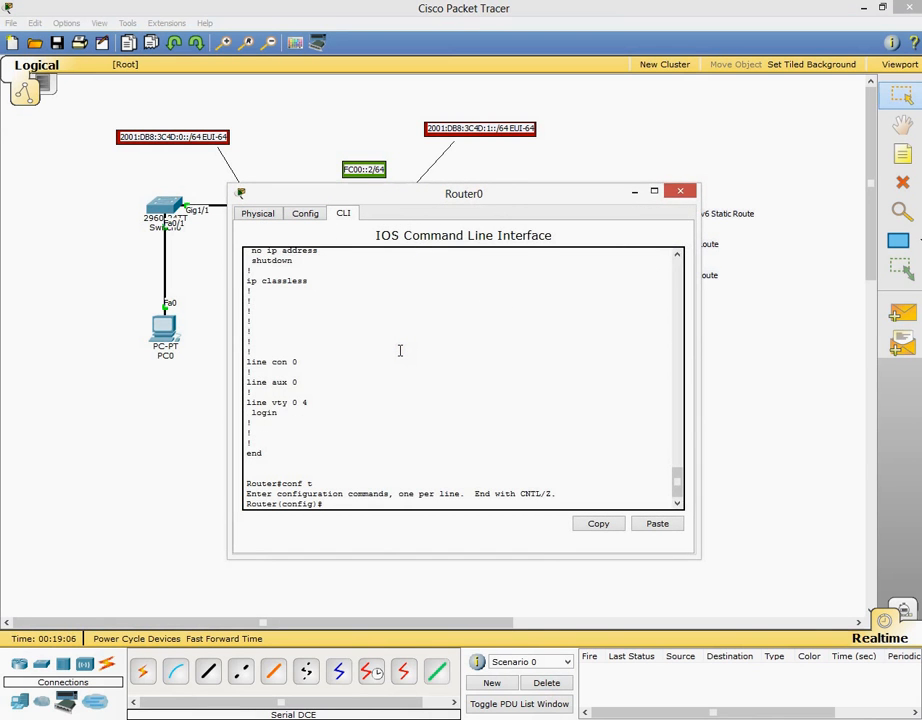
left_click_drag(508, 194, 391, 195)
left_click(700, 277)
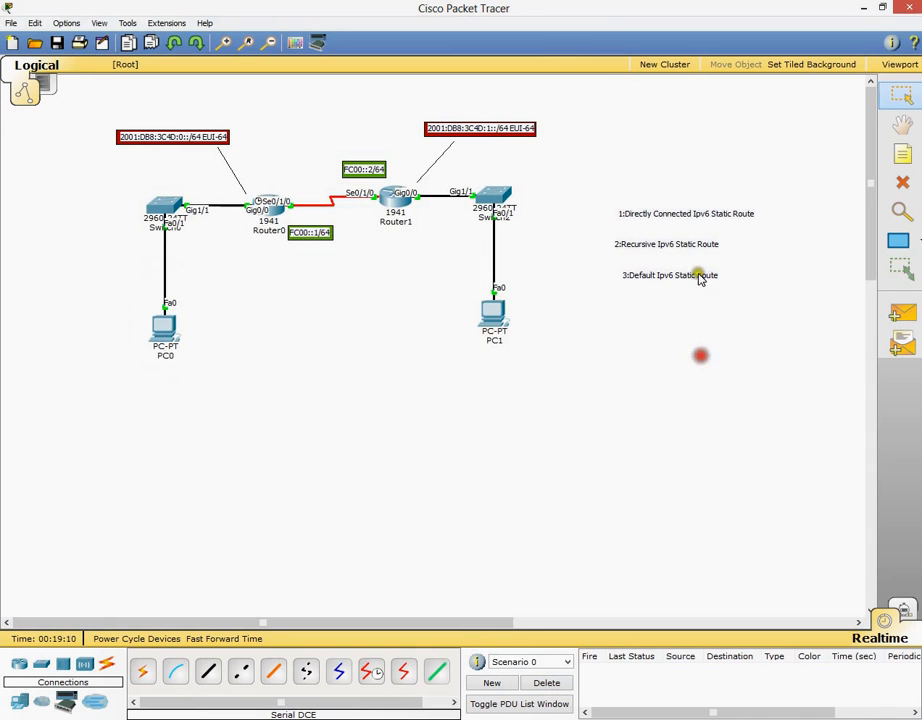
Align the "1:Directly Connected" and "3:Default" static route notes with the left edge of the recursive route note
left_click_drag(678, 219, 673, 219)
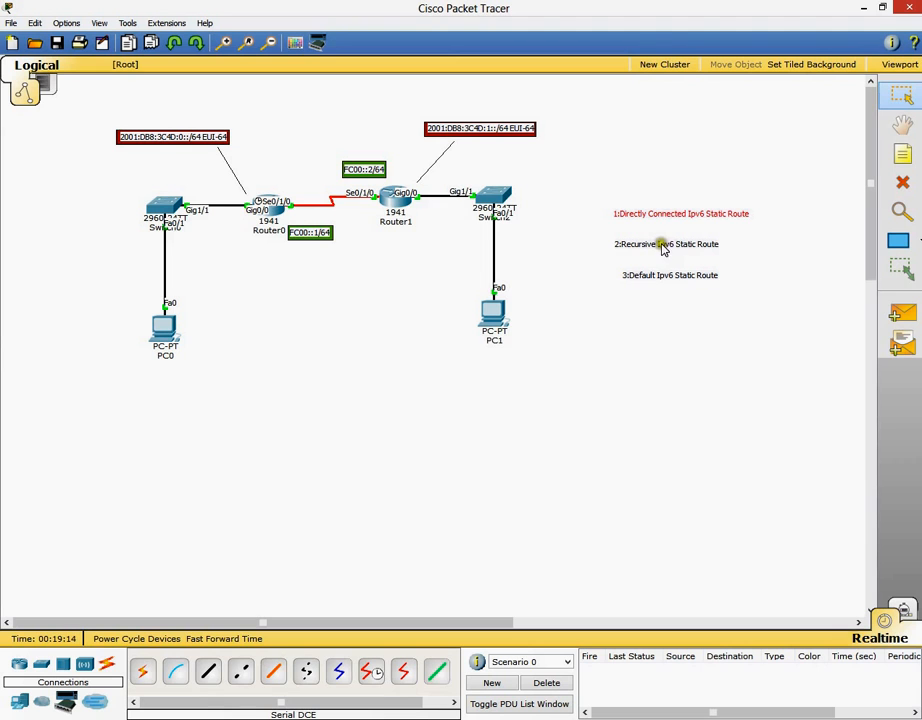
left_click(630, 279)
left_click(650, 317)
left_click_drag(649, 276, 641, 275)
left_click(656, 315)
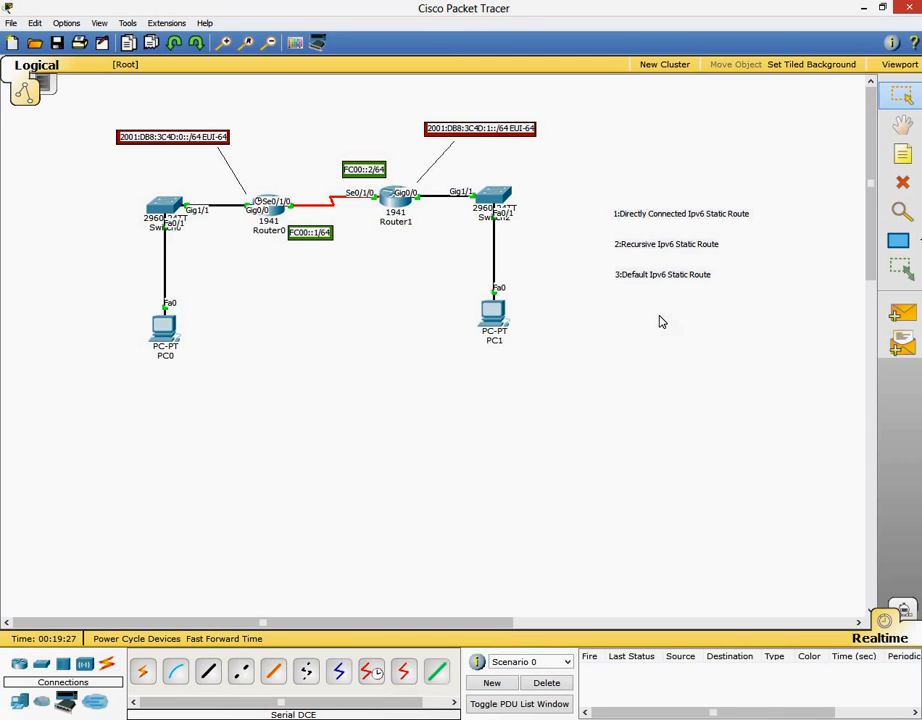
left_click(650, 274)
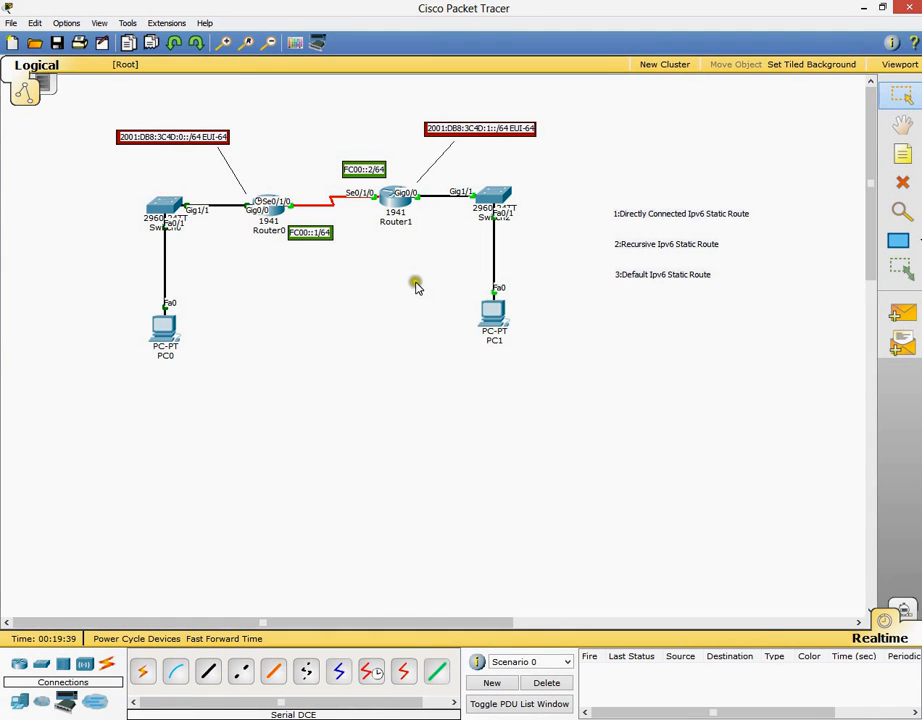
Add a recursive static route on Router0 with "ipv6 route 2001:db8:3c4d:1::/64 fc00::2" and leave configuration mode
left_click(281, 212)
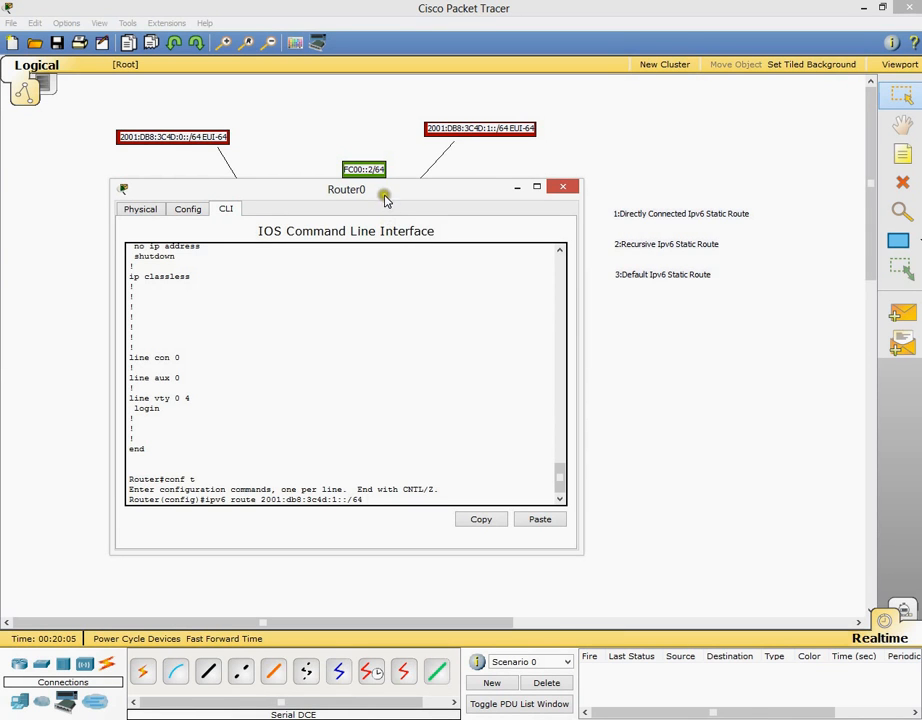
left_click_drag(386, 199, 383, 266)
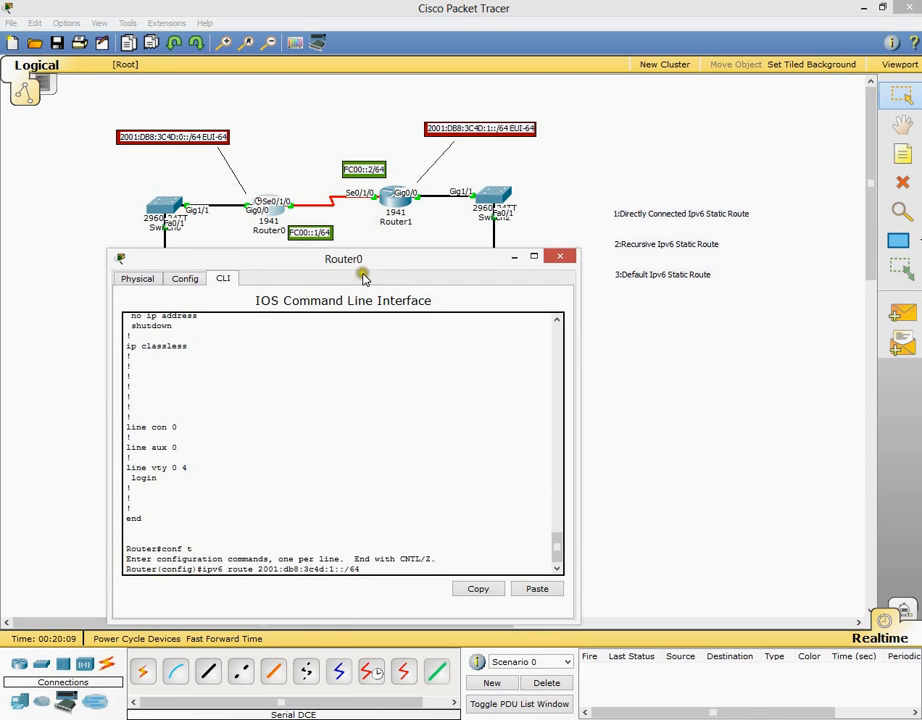
type("00")
key("BackSpace")
type("2")
key("Return")
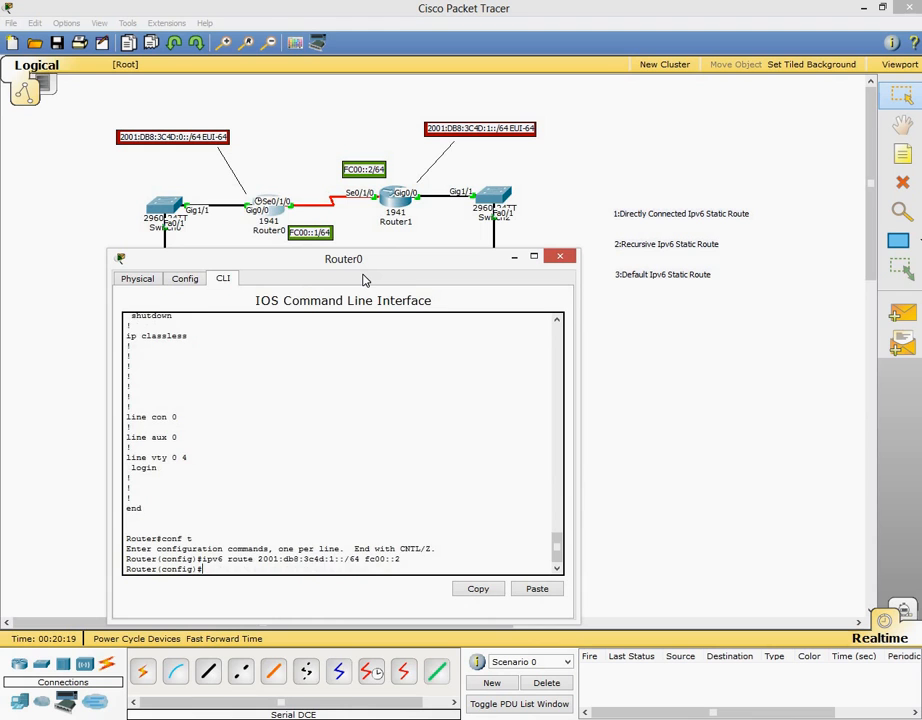
type("end")
key("Return")
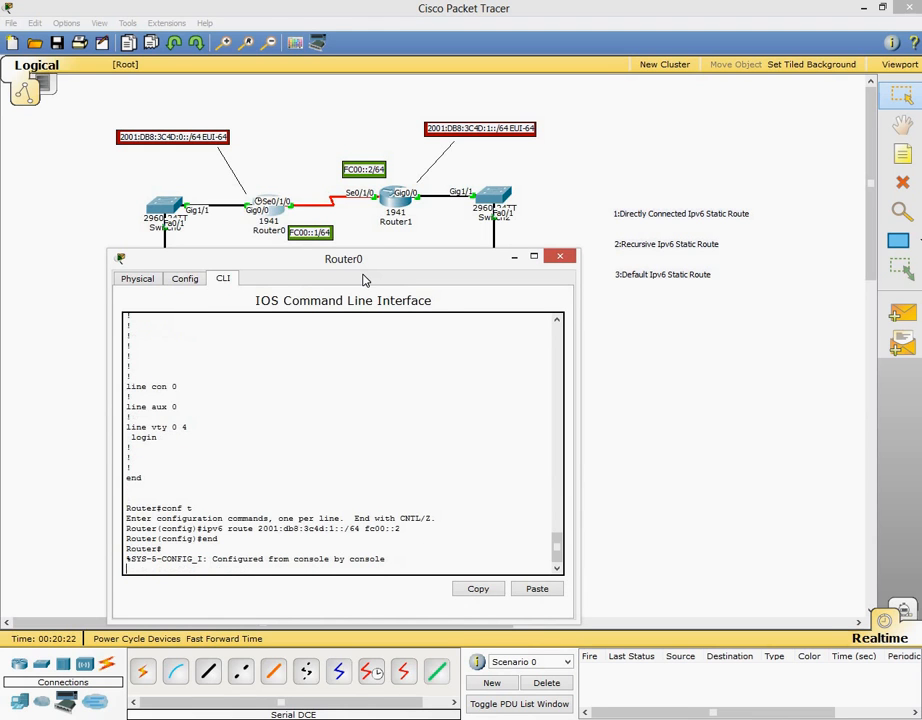
Review Router0's running configuration with "sh running-config" and highlight its IPv6 route entry
type("sh running-config")
key("Return")
key("Return")
key("Return")
key("Return")
key("Return")
key("Return")
key("Return")
key("Return")
key("Return")
key("Return")
key("Return")
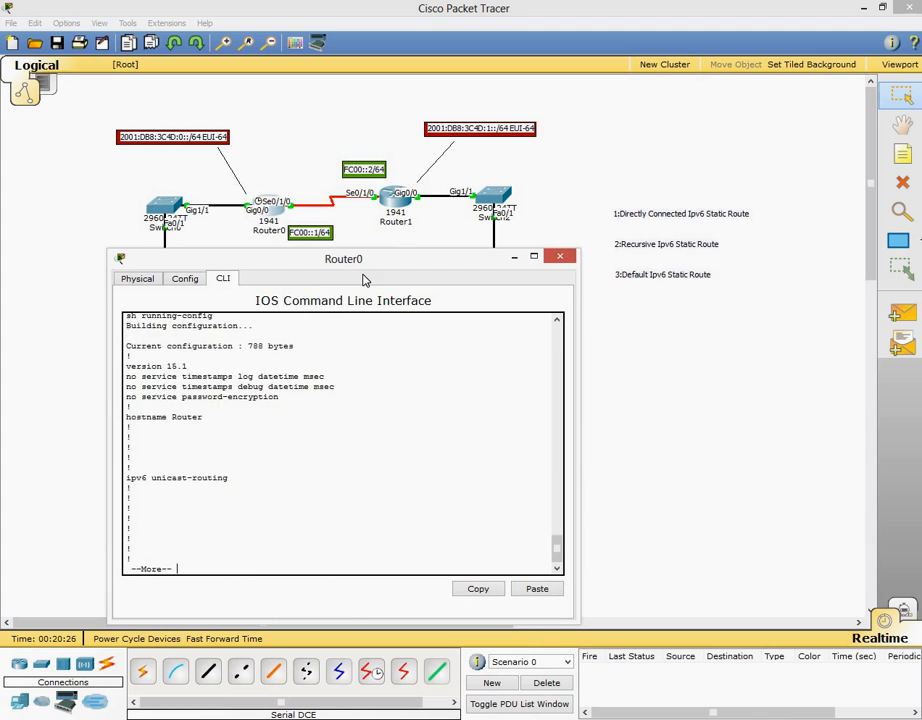
key("Return")
key("Return")
key("Return")
key("Return")
key("Return")
key("Return")
key("Return")
key("Return")
key("Return")
key("Return")
key("Return")
key("Return")
key("Return")
key("Return")
key("Return")
key("Return")
key("Return")
key("Return")
key("Return")
key("Return")
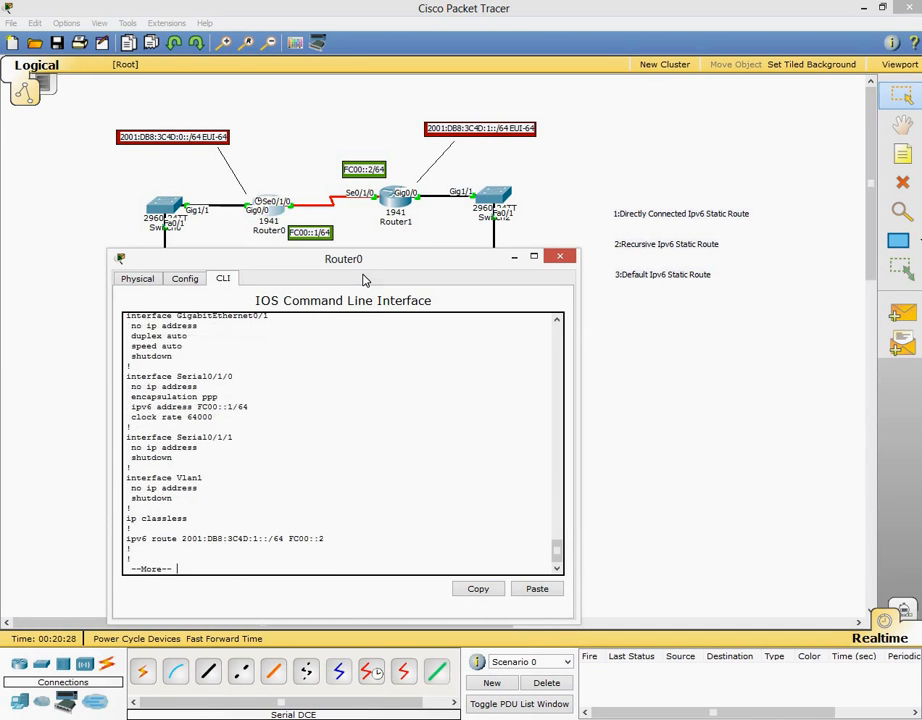
left_click(127, 518)
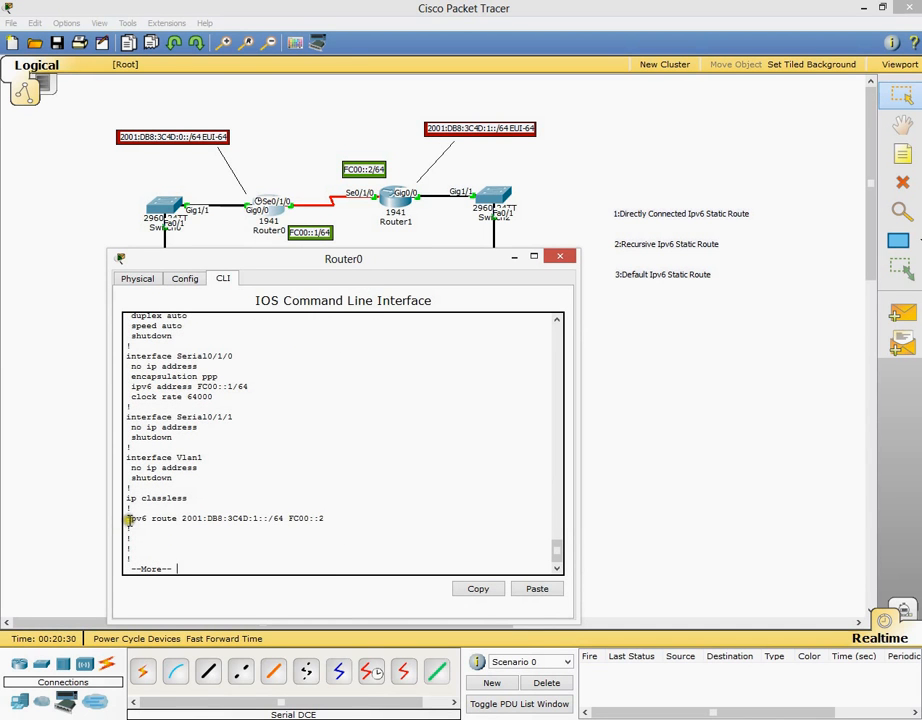
left_click_drag(127, 518, 317, 527)
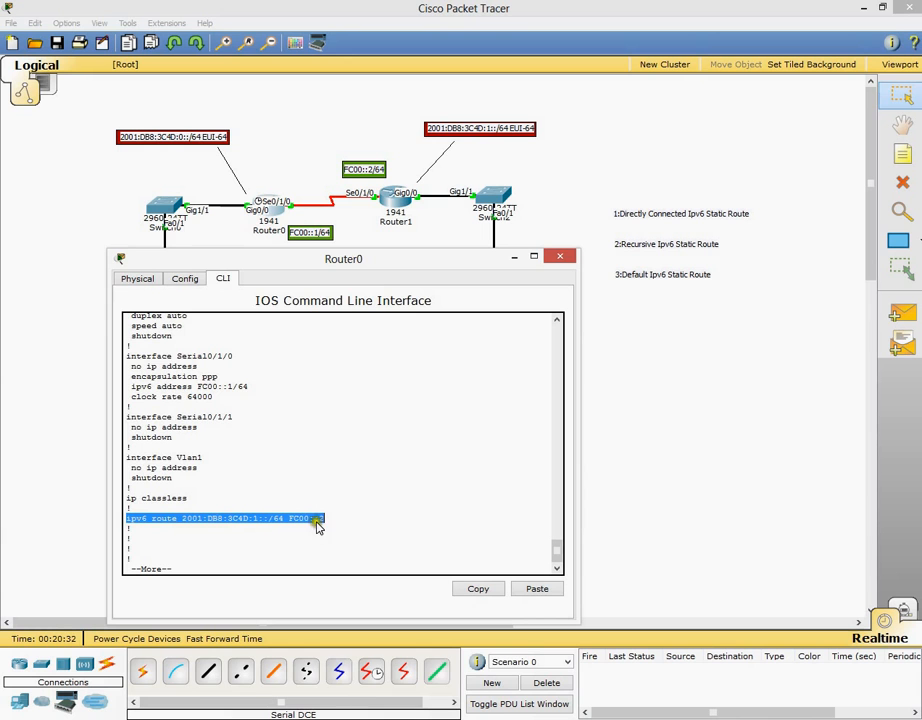
Add a recursive static route on Router1 with "ipv6 route 2001:db8:3c4d:0::/64 FC00::1" in global configuration mode, and end configuration
left_click(388, 202)
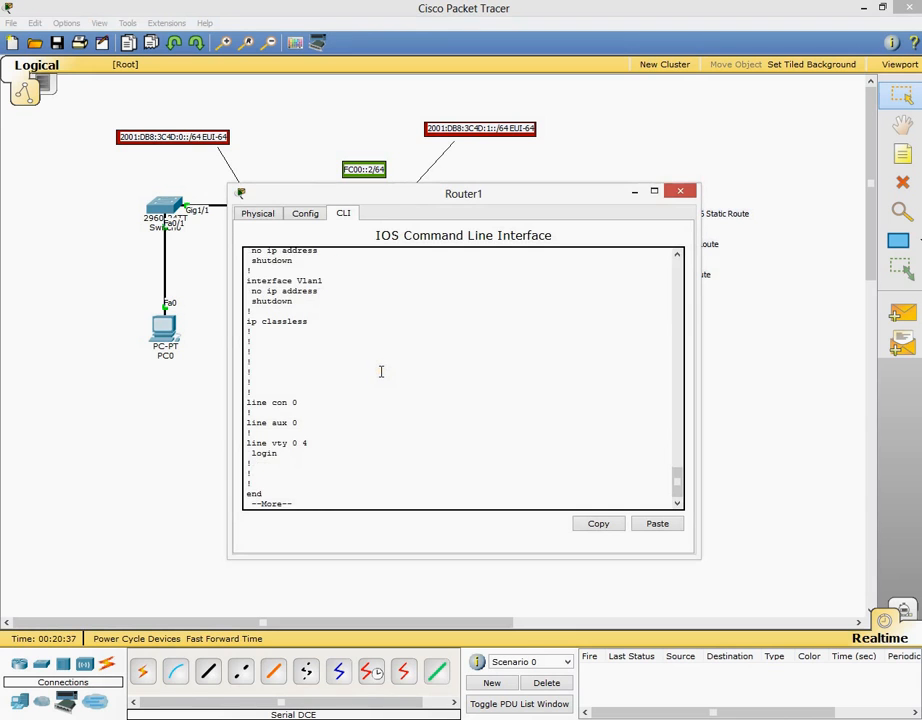
key("Return")
type("conf t")
key("Return")
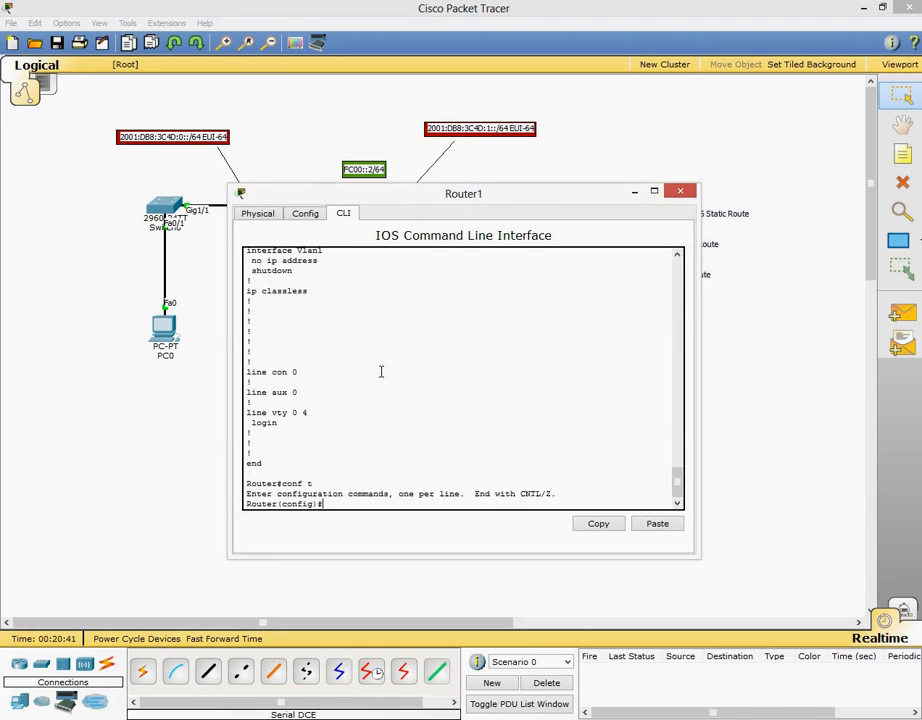
type("ipv6 route 2001:db8:3c4d:0::/")
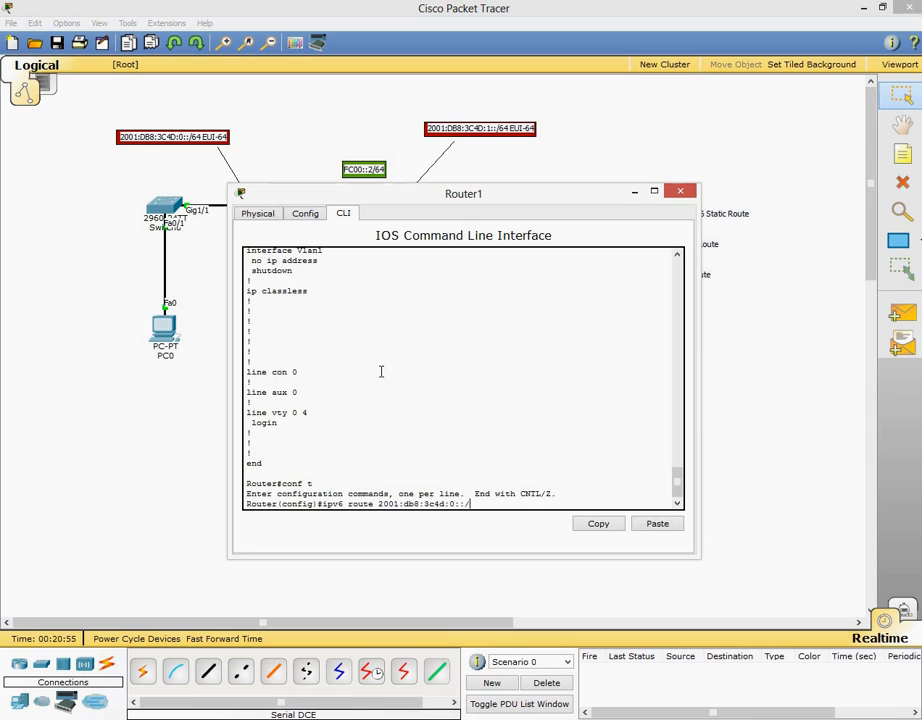
type("64")
type("FC-0-0")
key("BackSpace")
key("BackSpace")
key("BackSpace")
key("BackSpace")
type("00::1")
key("Return")
type("end")
key("Return")
Review Router1's running configuration with "sh running-config" and highlight its IPv6 route entry
type("sh ruin")
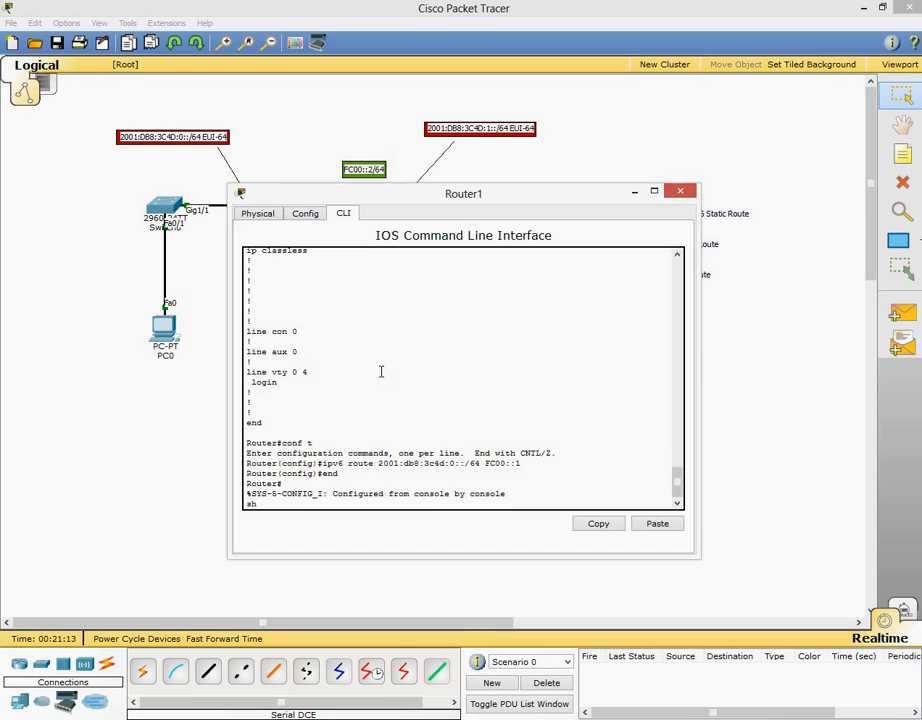
key("BackSpace")
type("nning-confi")
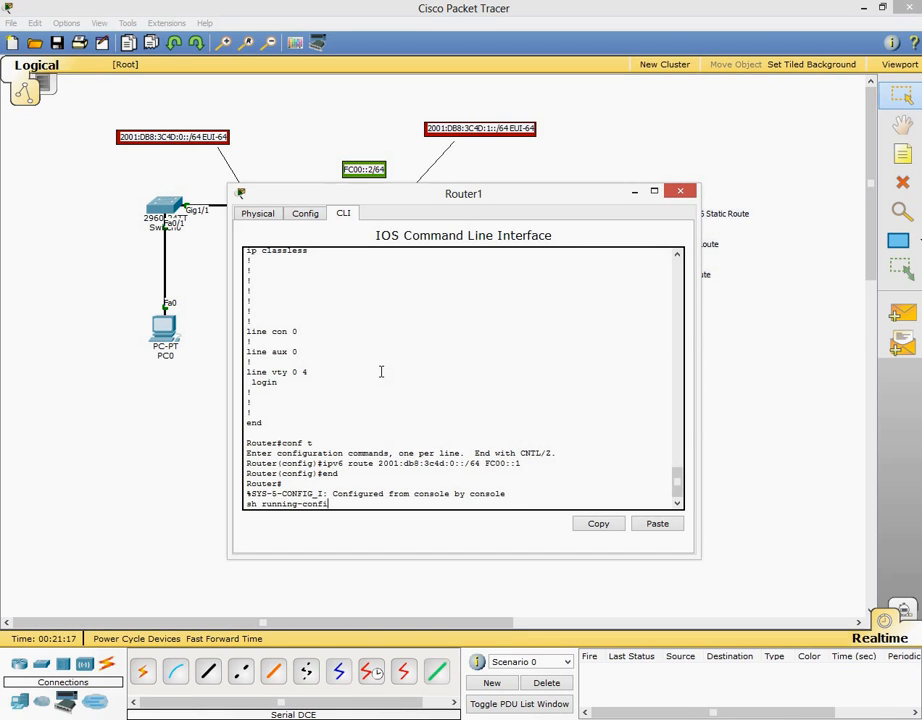
type("g")
key("Return")
key("space")
key("Return")
key("Return")
key("Return")
key("Return")
key("Return")
key("Return")
key("Return")
key("Return")
key("Return")
key("Return")
key("Return")
key("Return")
key("Return")
key("Return")
key("Return")
key("Return")
key("Return")
key("Return")
key("Return")
key("Return")
left_click(412, 356)
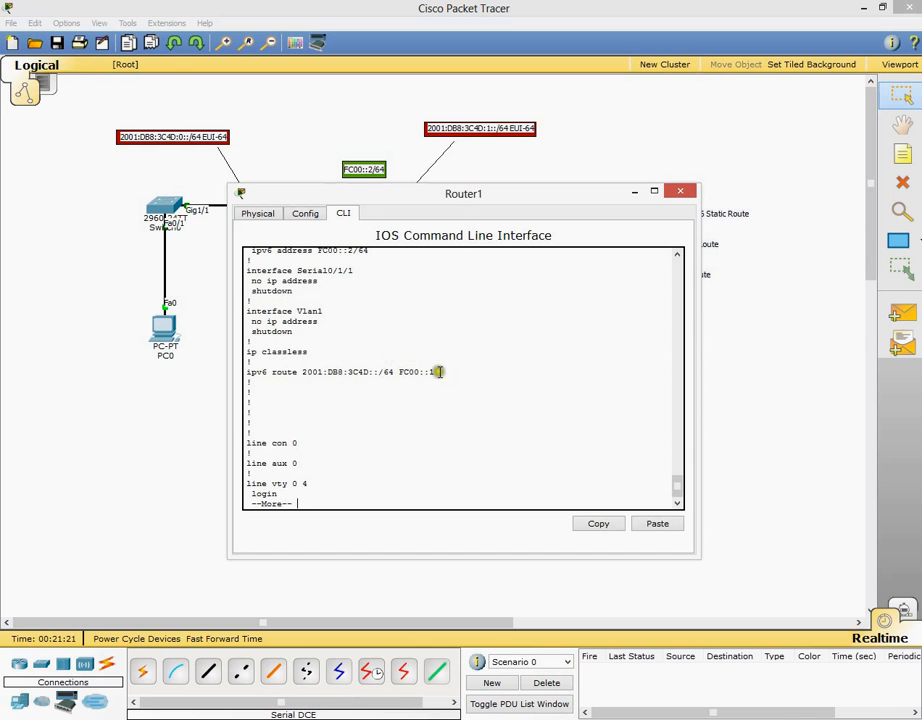
left_click_drag(436, 371, 247, 372)
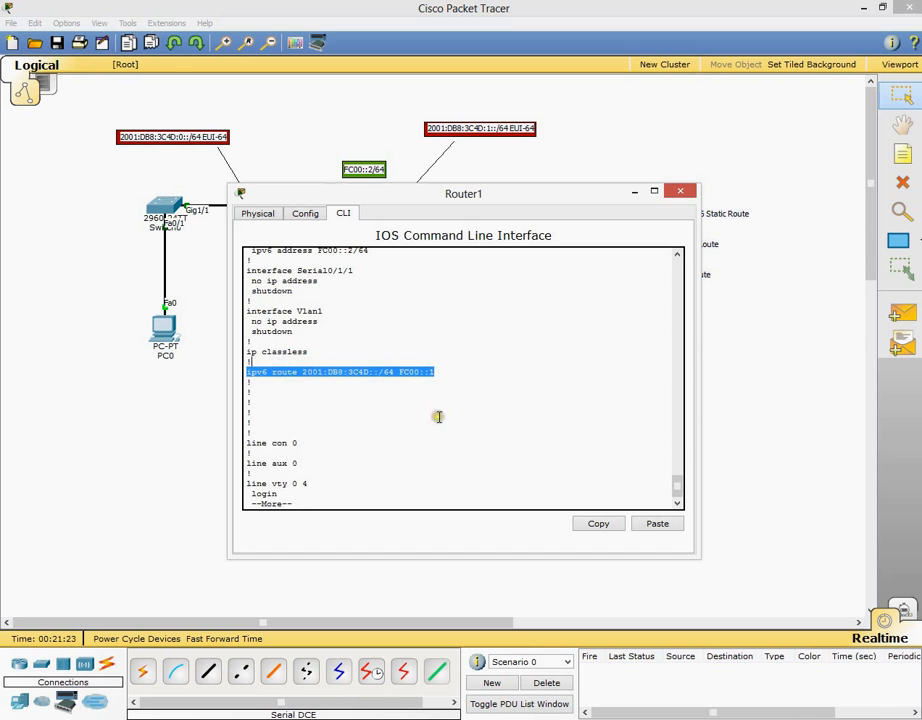
Test connectivity by sending simple PDUs from PC1 to Router0 and from PC1 to PC0, firing each one again
left_click(737, 366)
left_click(903, 316)
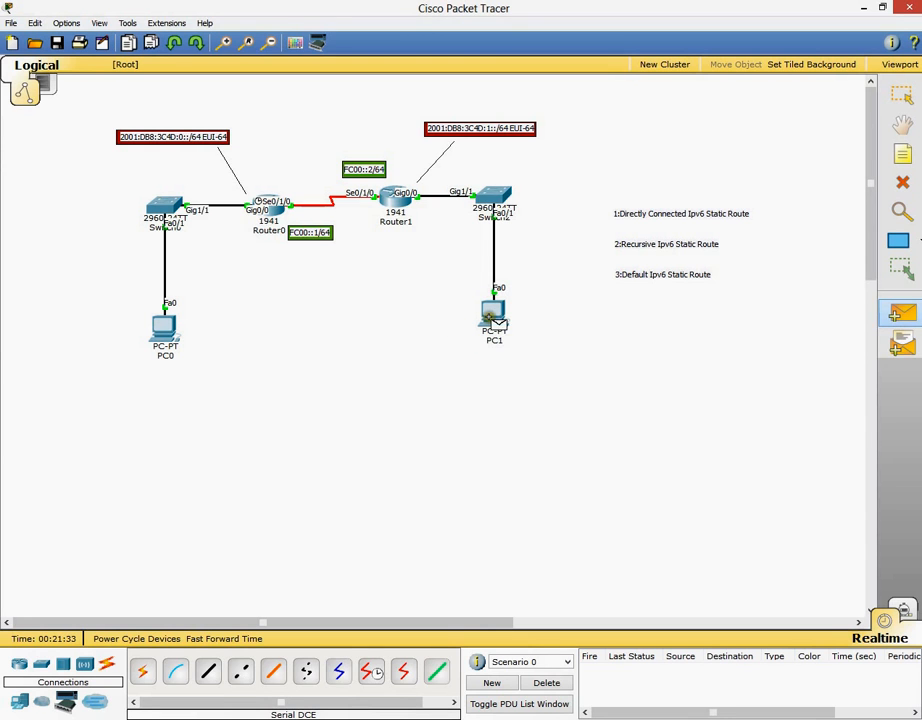
left_click(497, 318)
left_click(300, 228)
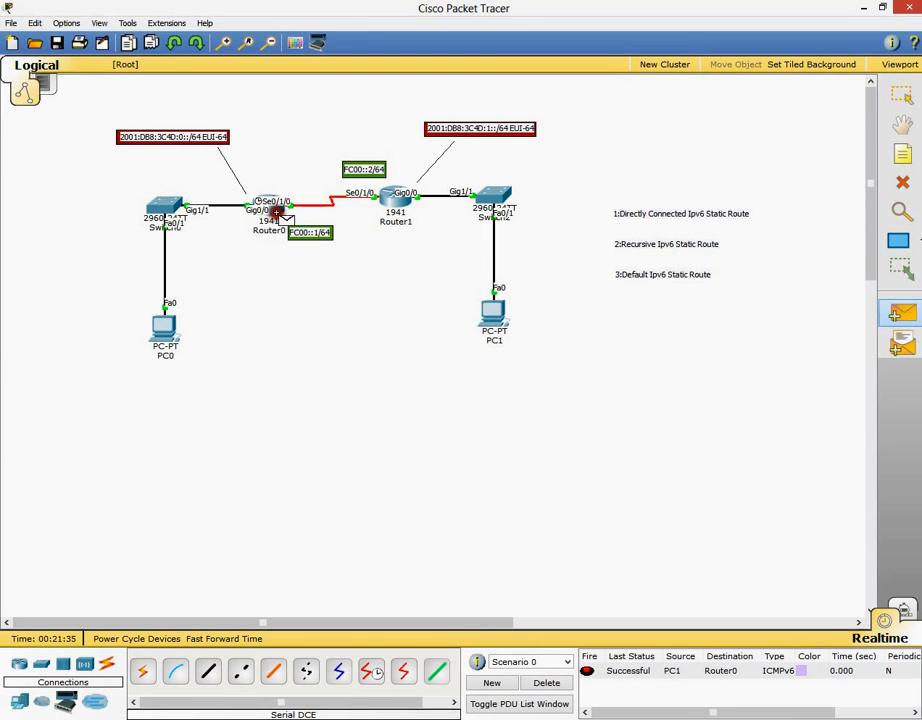
left_click(900, 314)
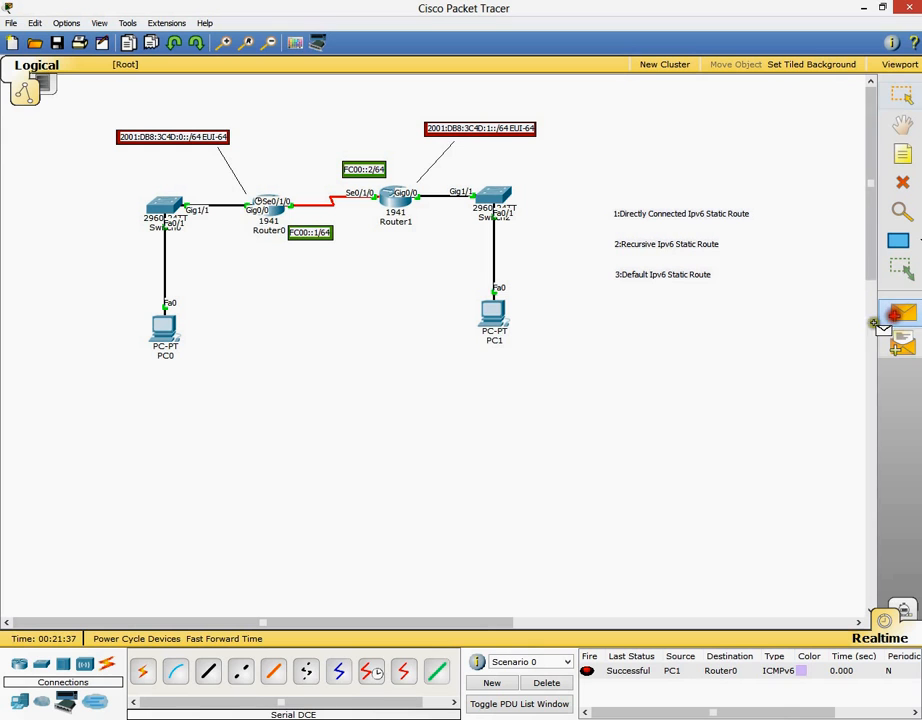
left_click(498, 318)
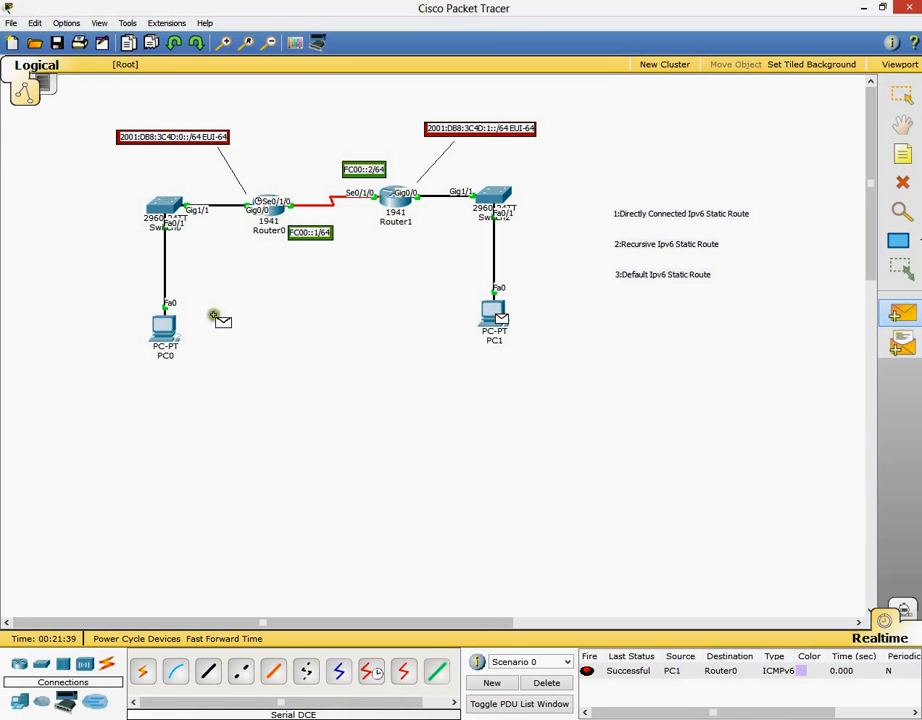
left_click(165, 325)
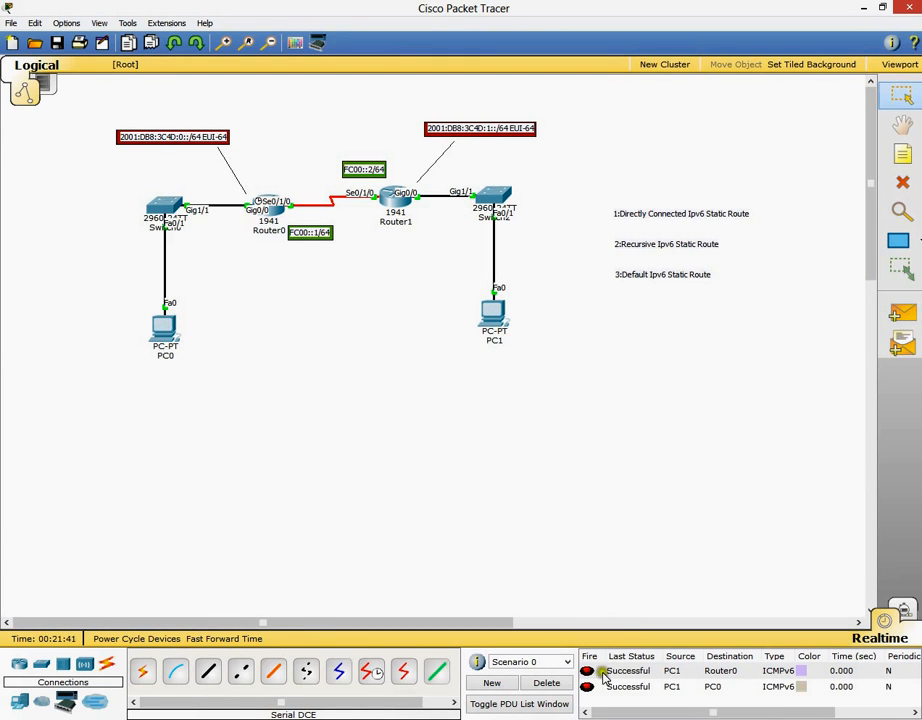
left_click(590, 672)
left_click(582, 688)
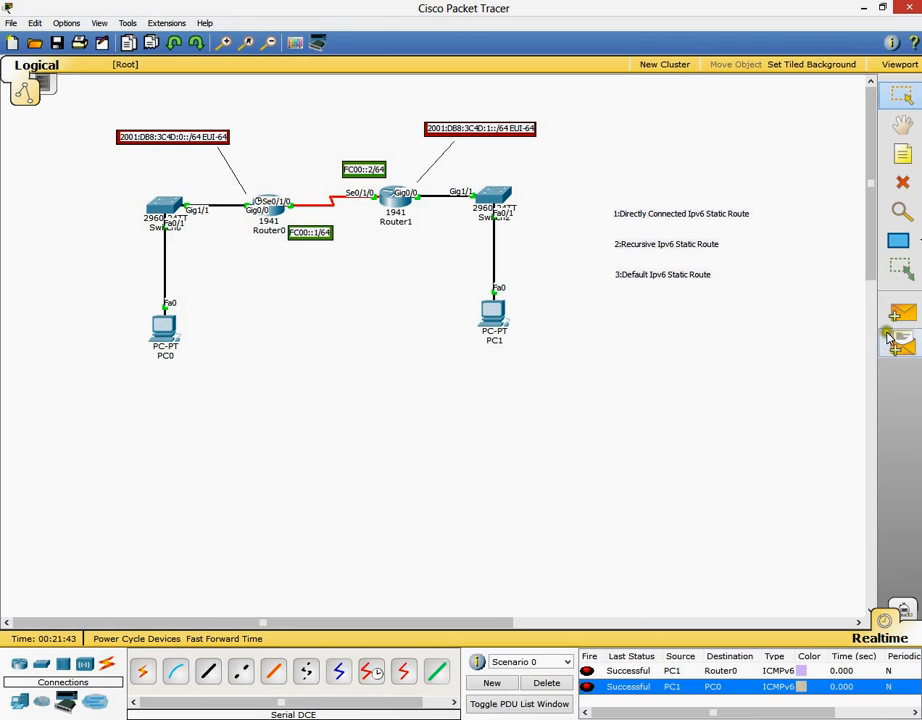
Send and refire simple PDUs from PC0 to PC1 and to Router1, and delete the PDU scenario
left_click(893, 312)
left_click(158, 325)
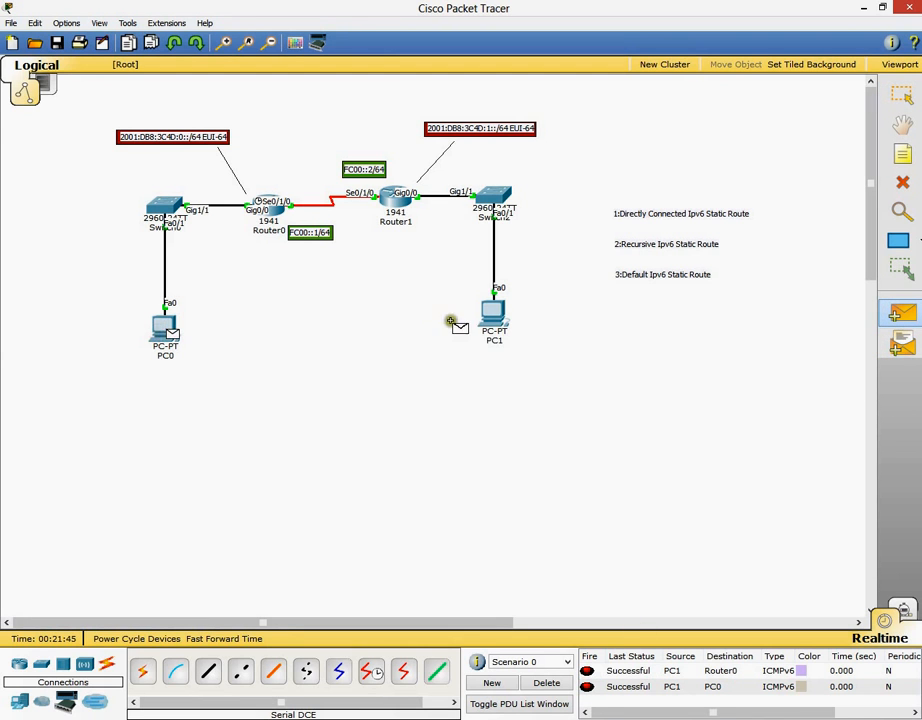
left_click(508, 318)
left_click(587, 698)
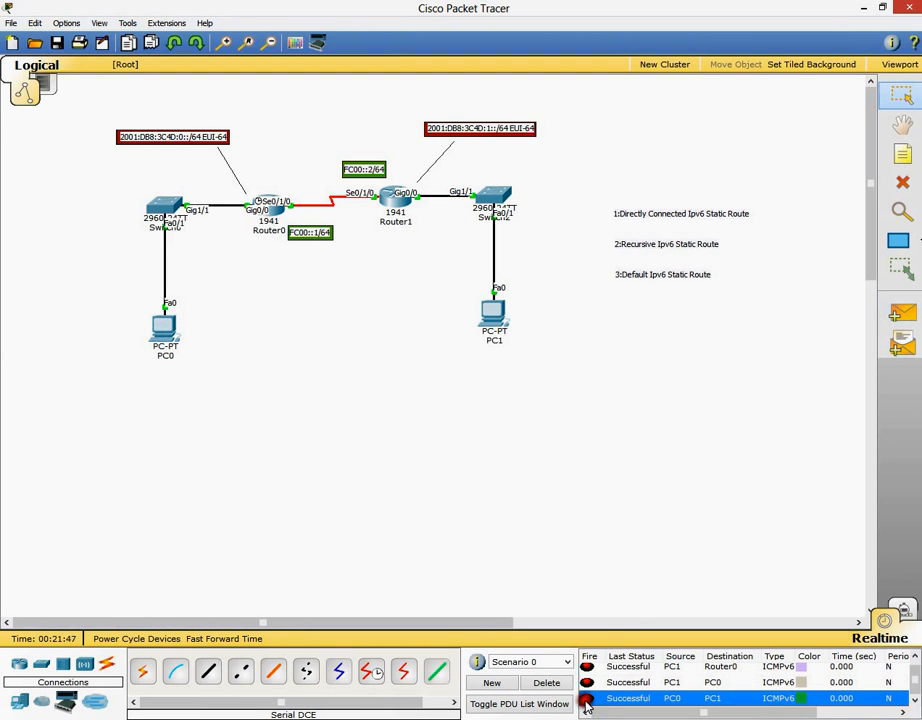
left_click(902, 313)
left_click(162, 327)
left_click(392, 198)
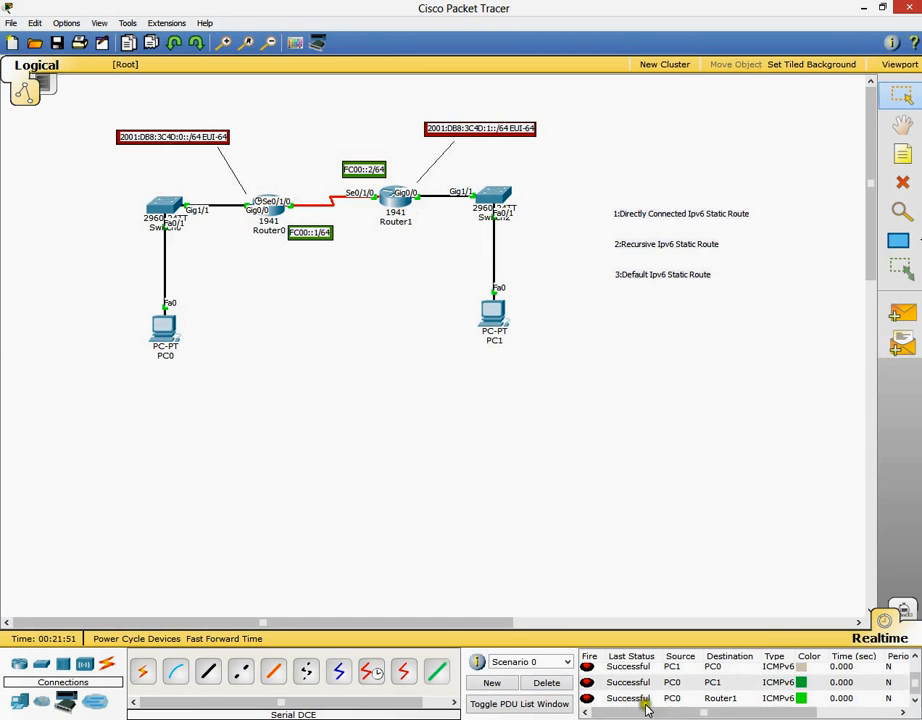
left_click(586, 700)
left_click(552, 683)
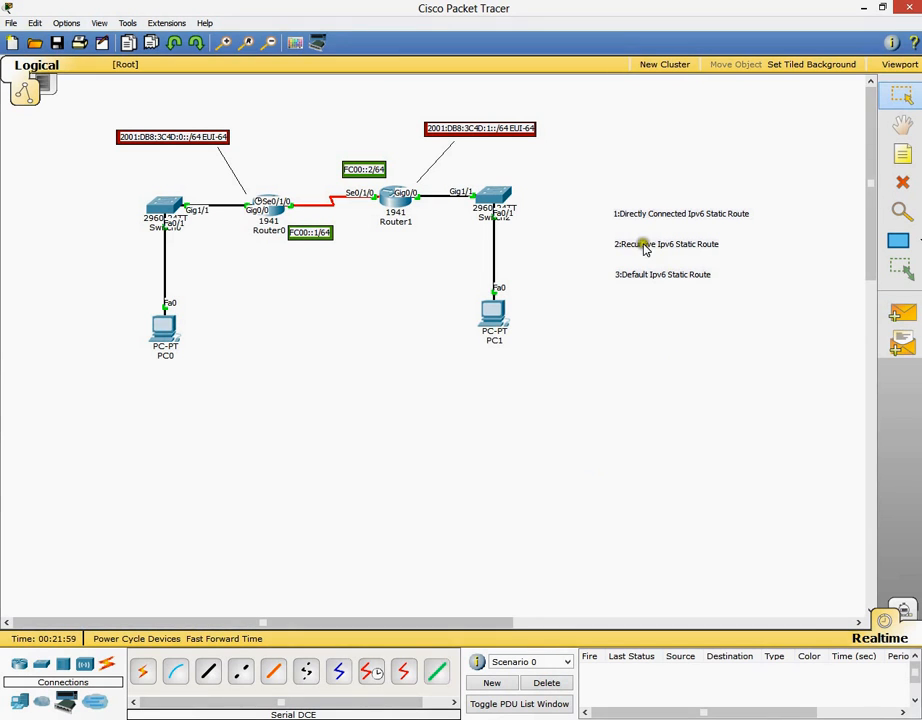
Exit Router0's running configuration listing and examine the static route and its next hop with "sh ipv6 route"
left_click(266, 207)
left_click(320, 318)
key("Return")
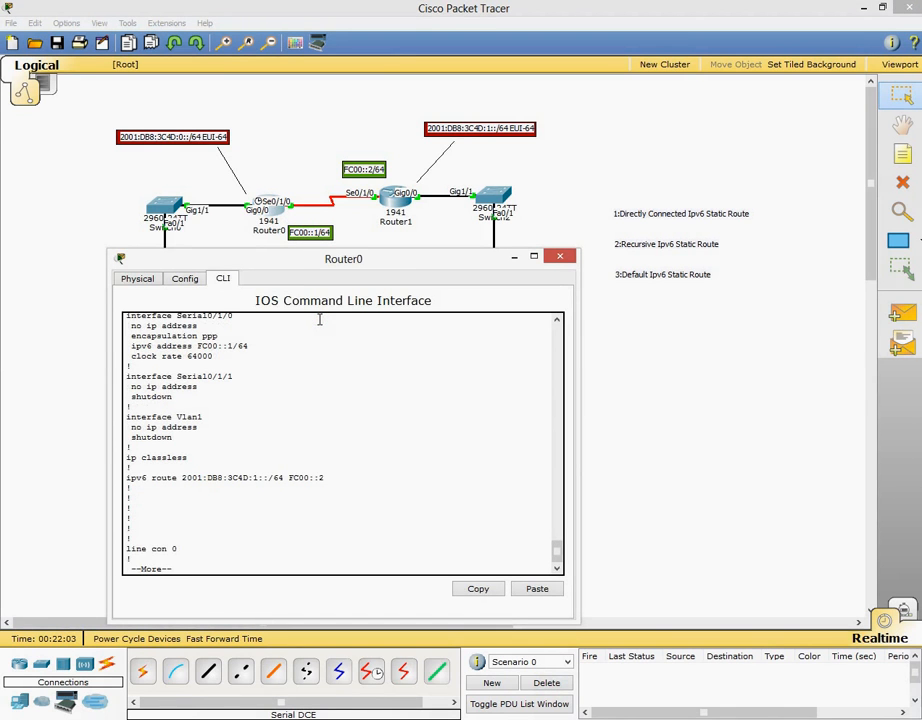
key("q")
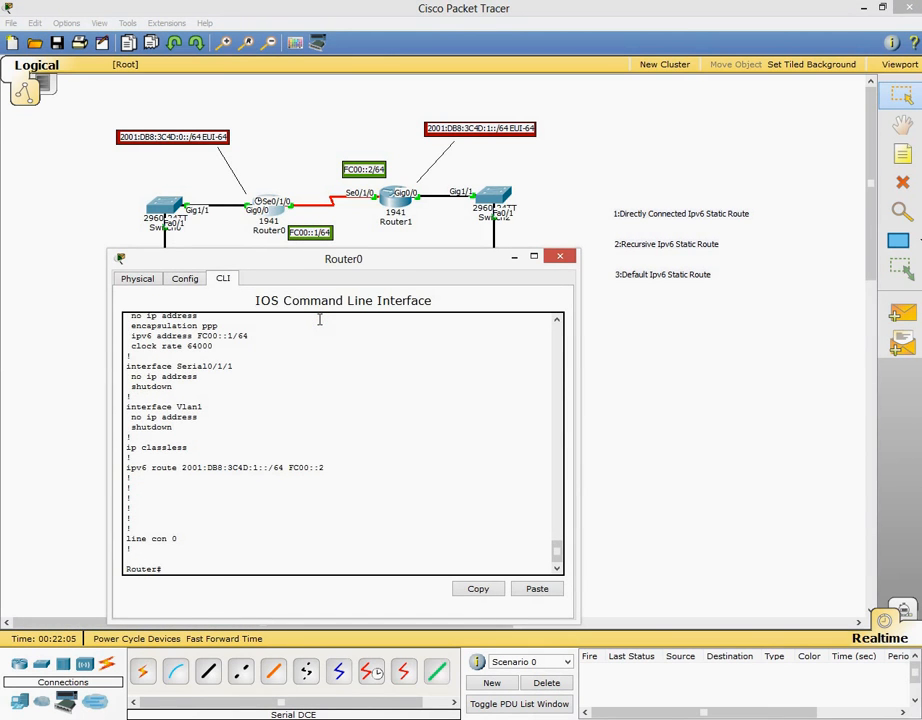
type("sh ipv6 route")
key("Return")
key("Return")
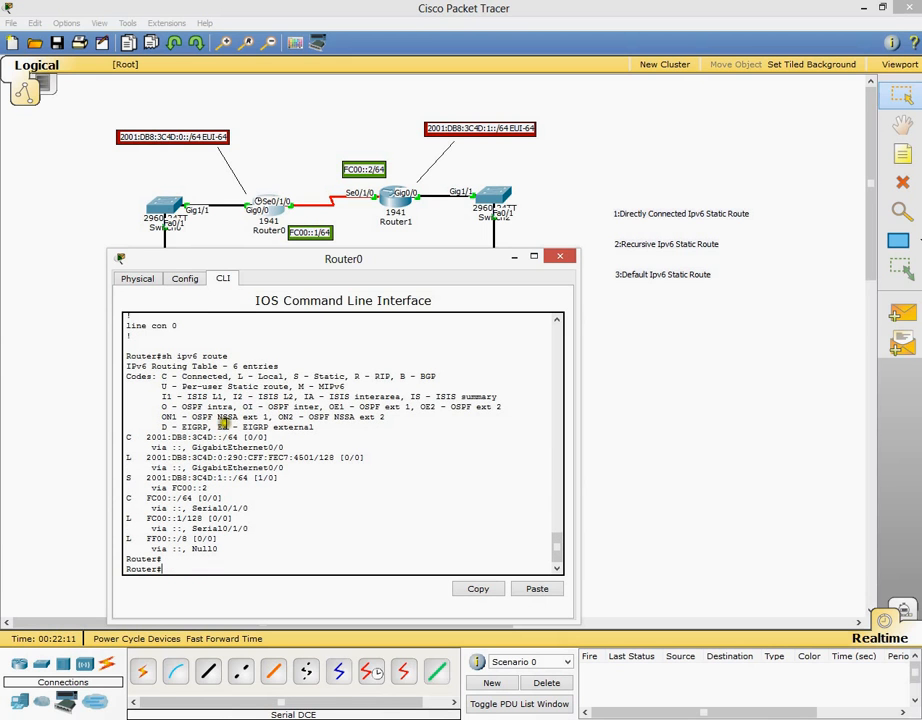
left_click_drag(124, 478, 277, 482)
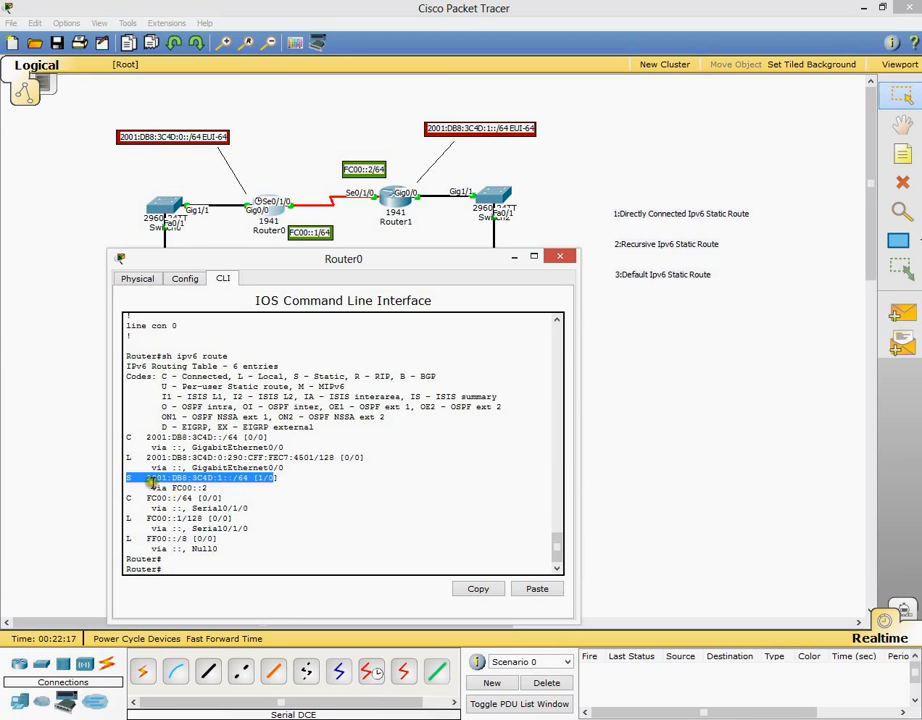
left_click_drag(147, 488, 207, 489)
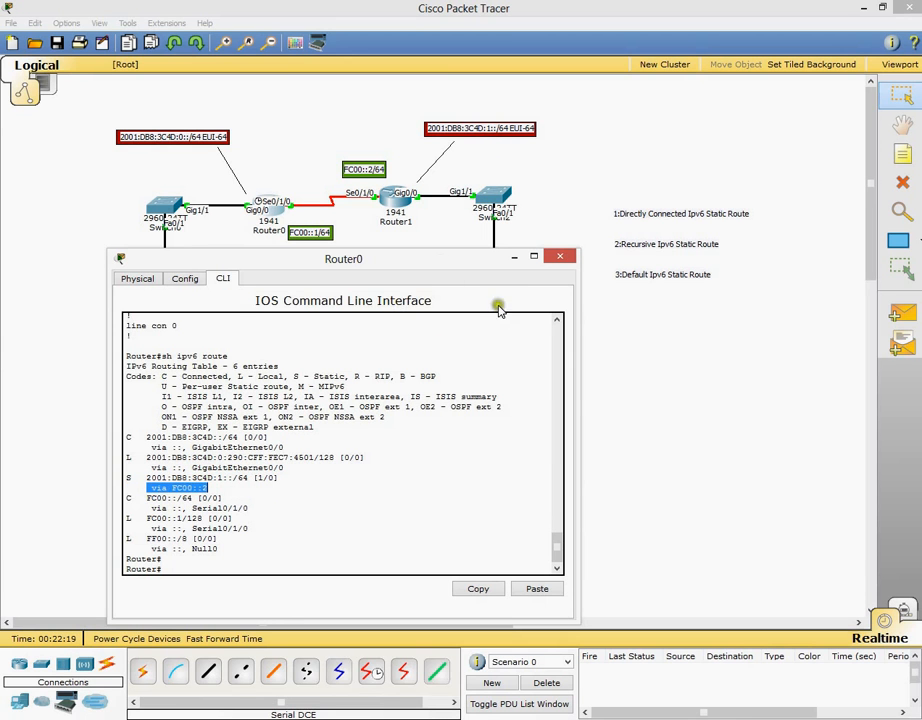